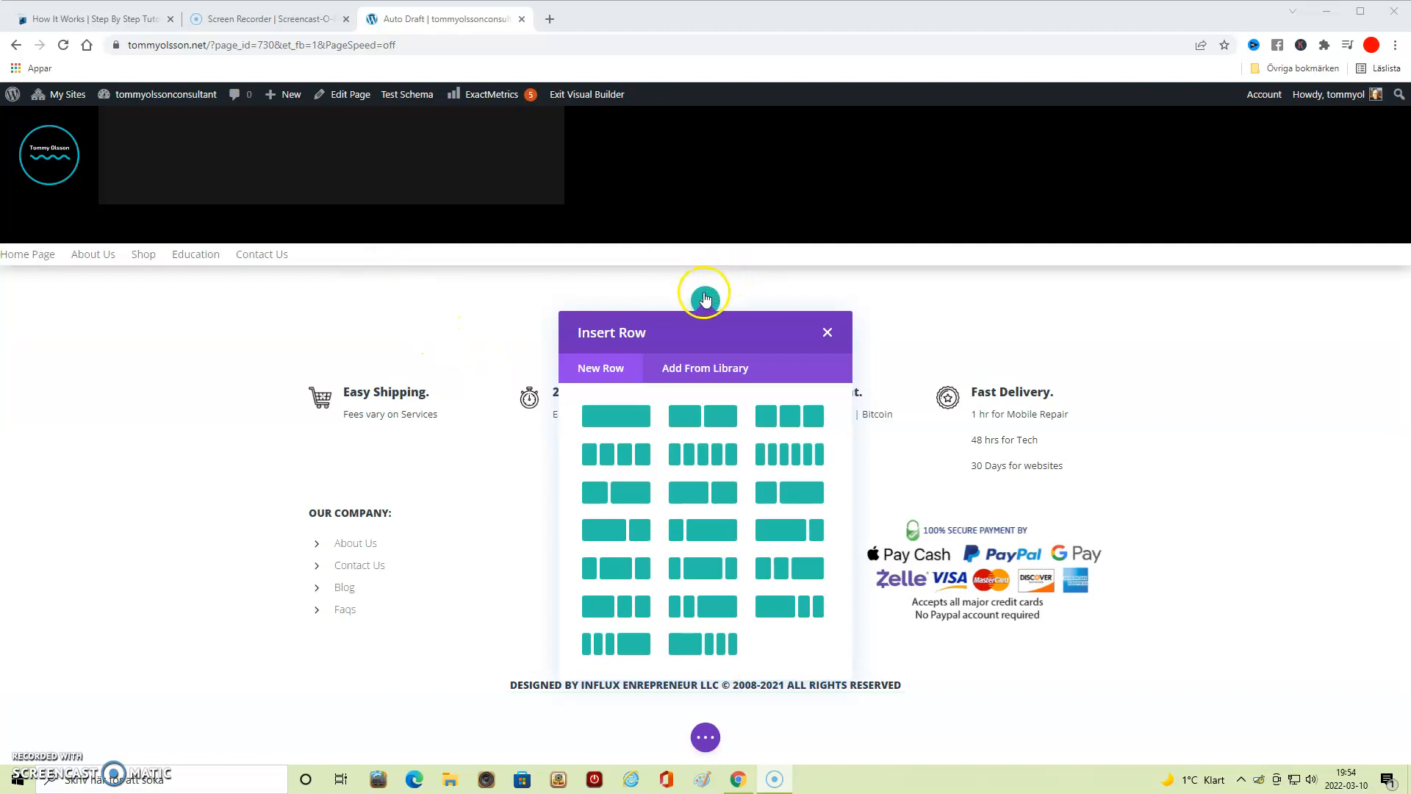
- Insert a single-column row into the empty section at the top of the page content
left_click(628, 415)
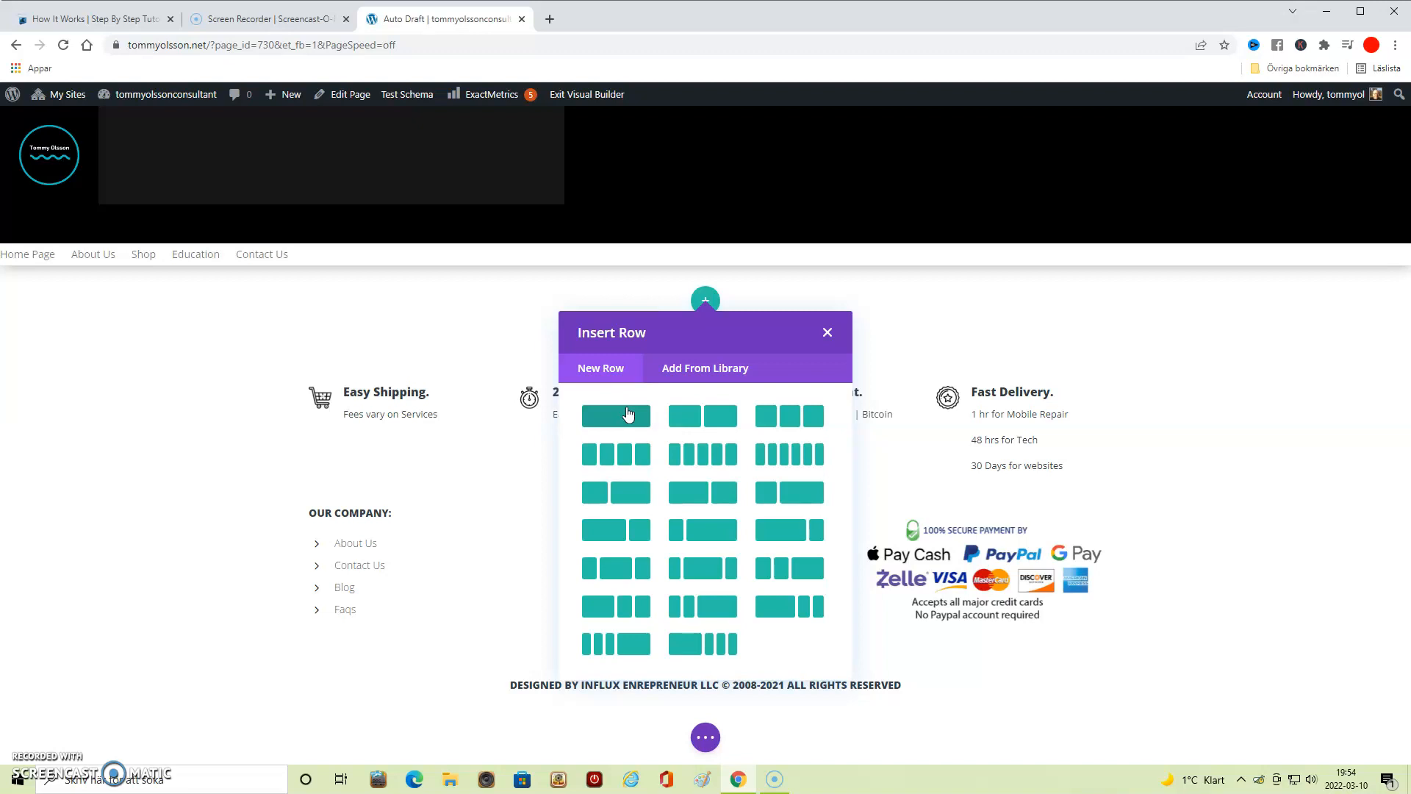
left_click(628, 413)
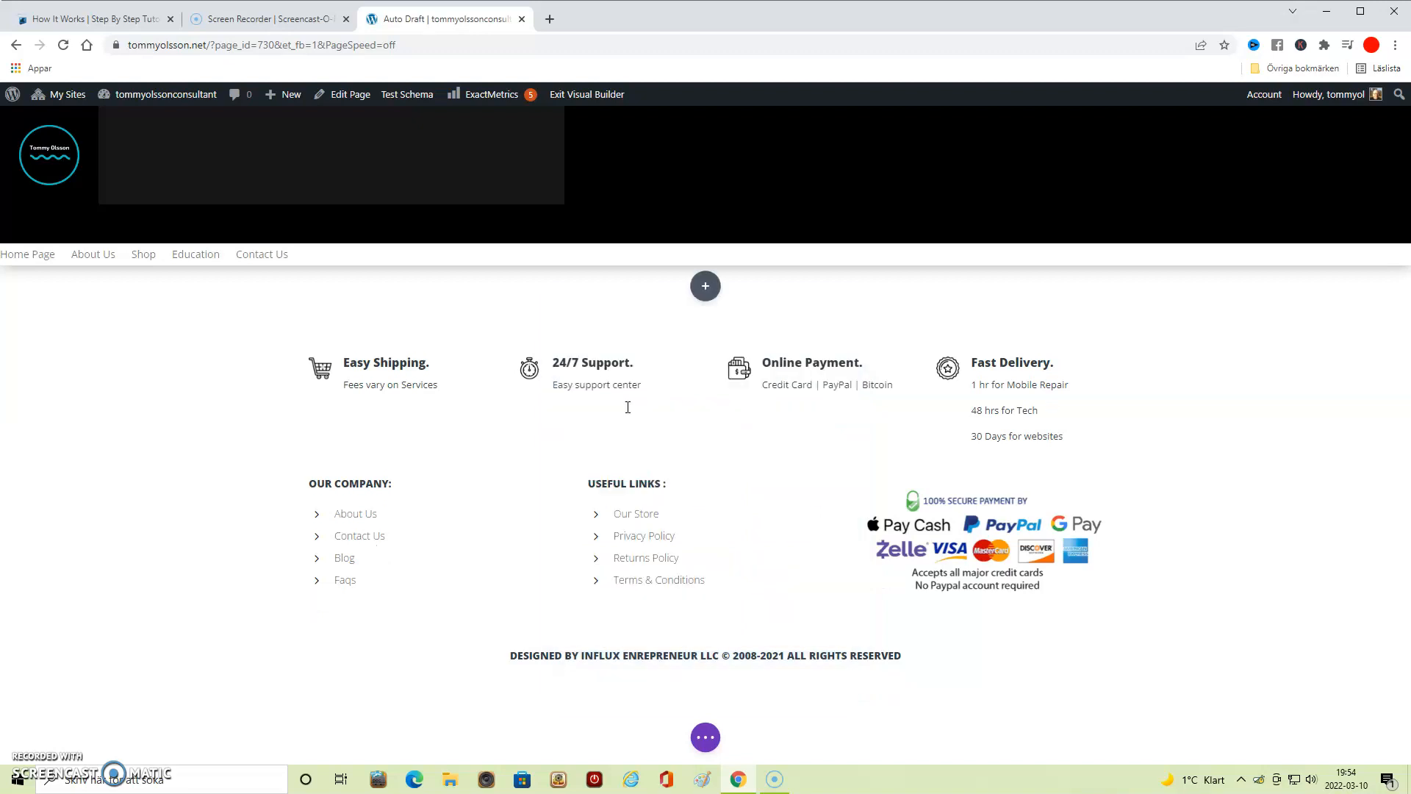
left_click(630, 397)
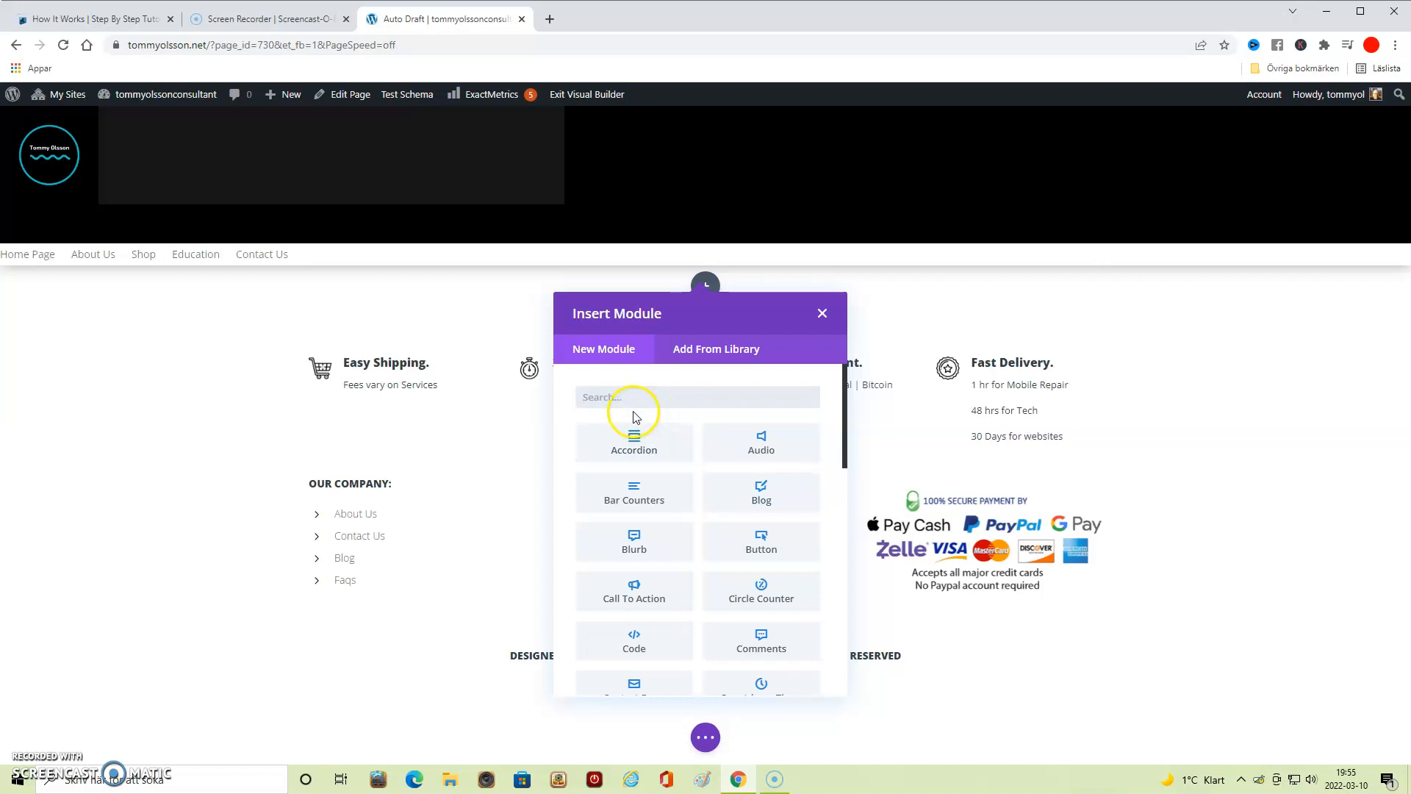
- Find the Pricing Tables module by searching for "pricing table" and insert it into the new row
left_click(611, 406)
type("ori")
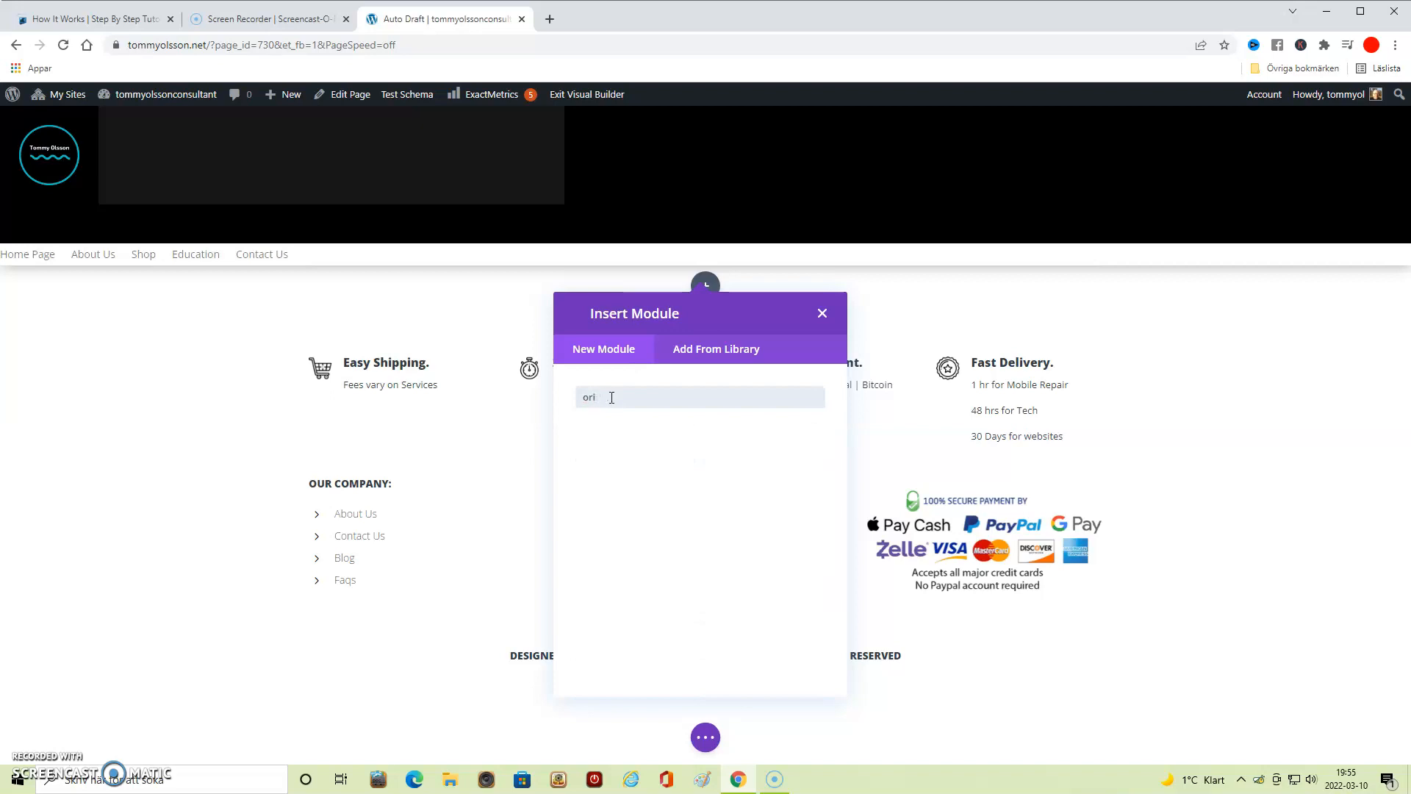
key("BackSpace")
type("p")
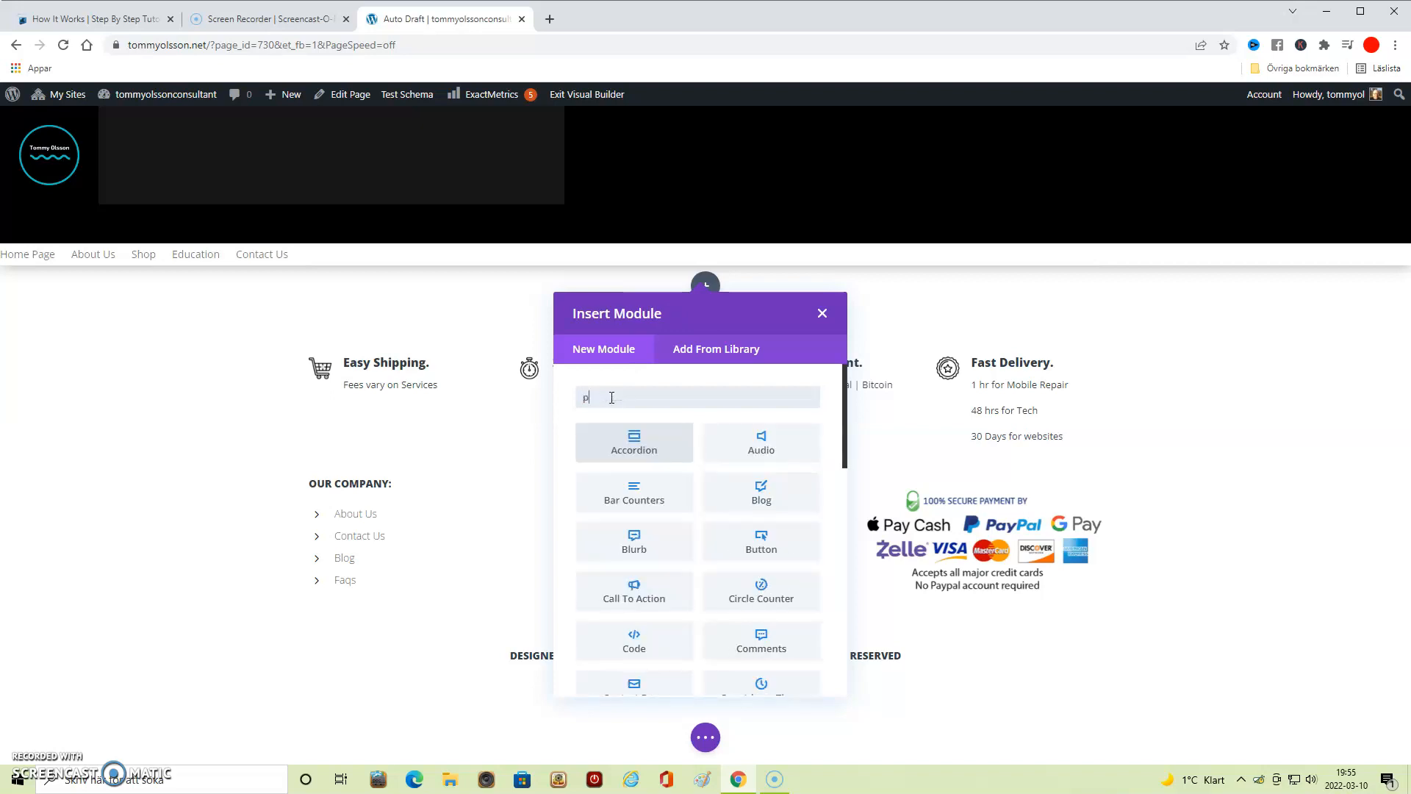
type("ricing table")
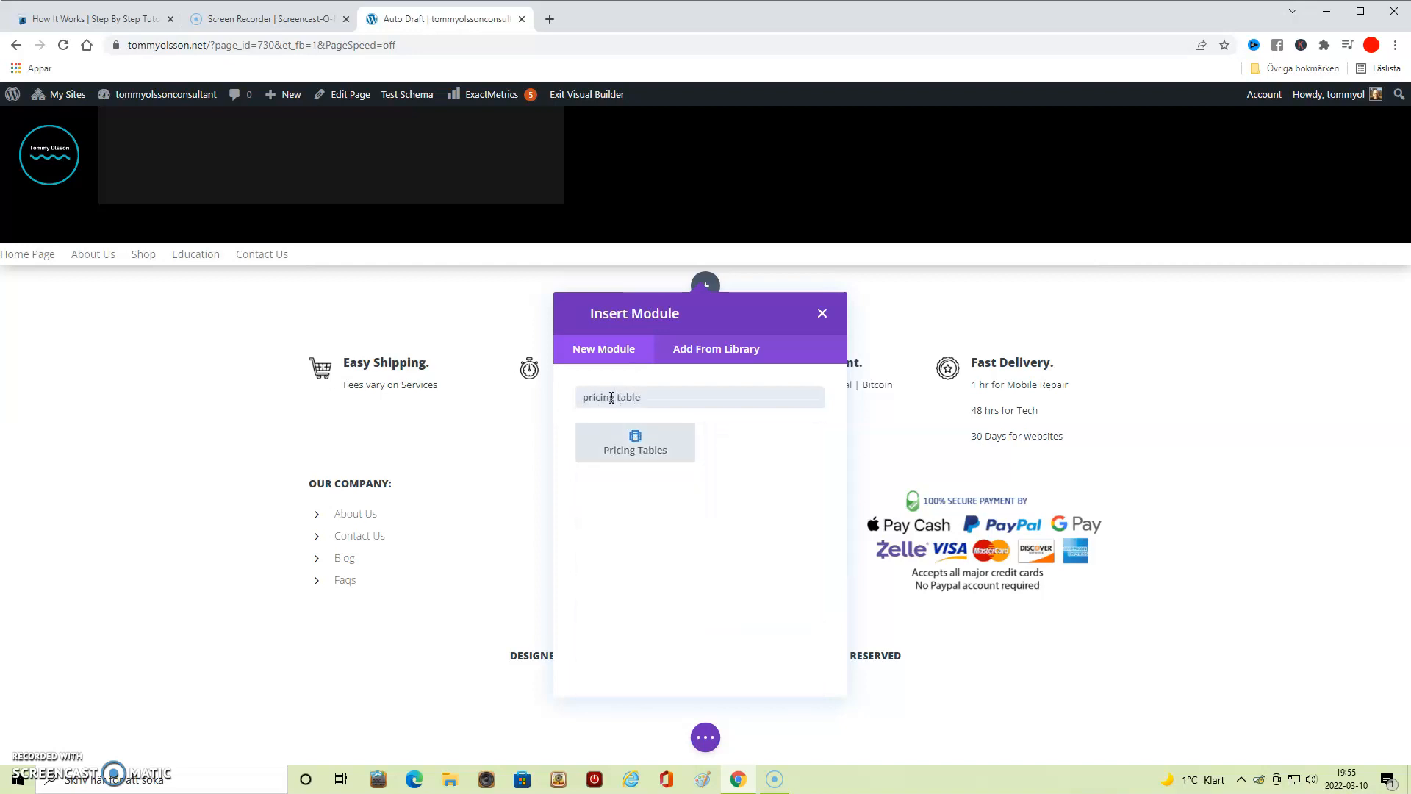
left_click(640, 439)
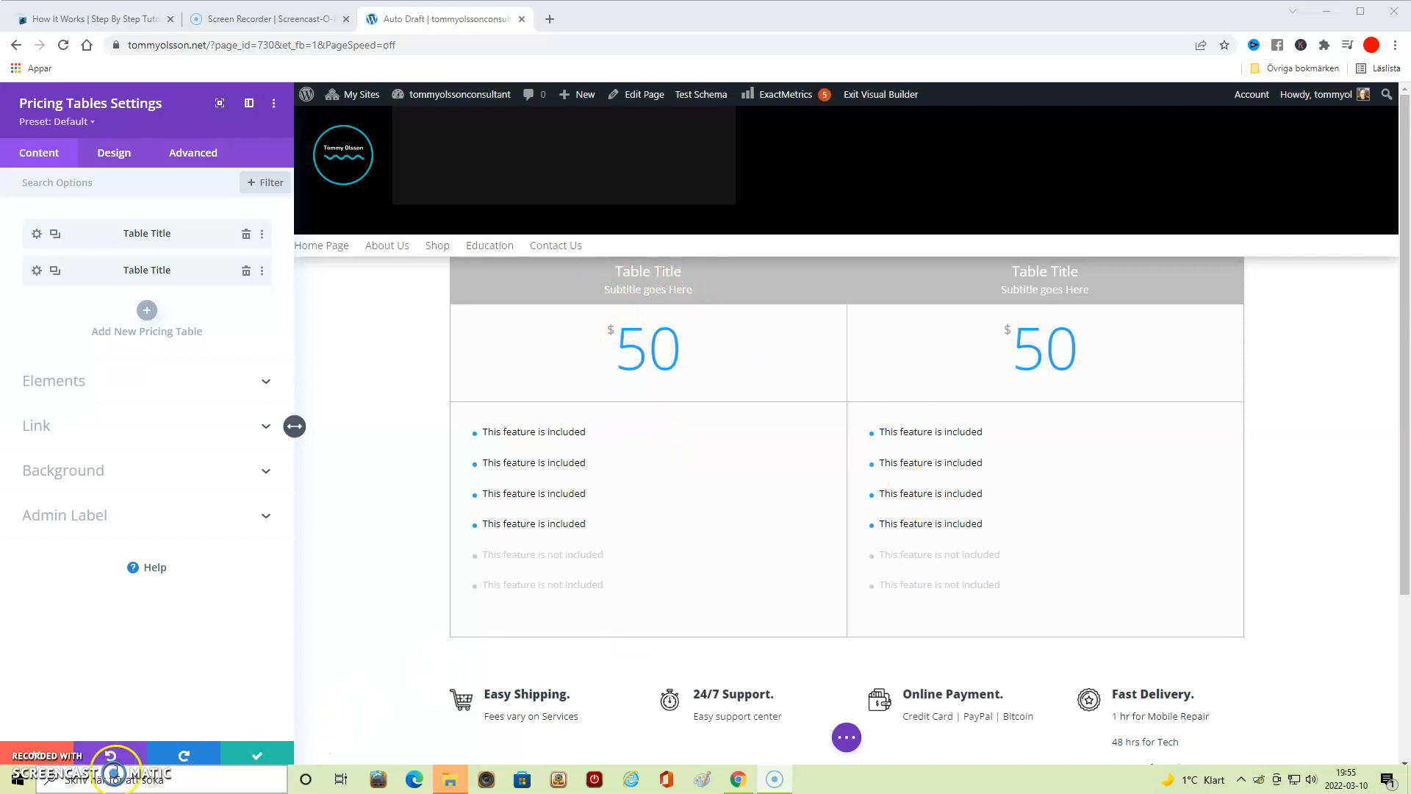
- Give the first pricing table the title "7 Day Free trial" and the subtitle "Unlimited access"
left_click(155, 233)
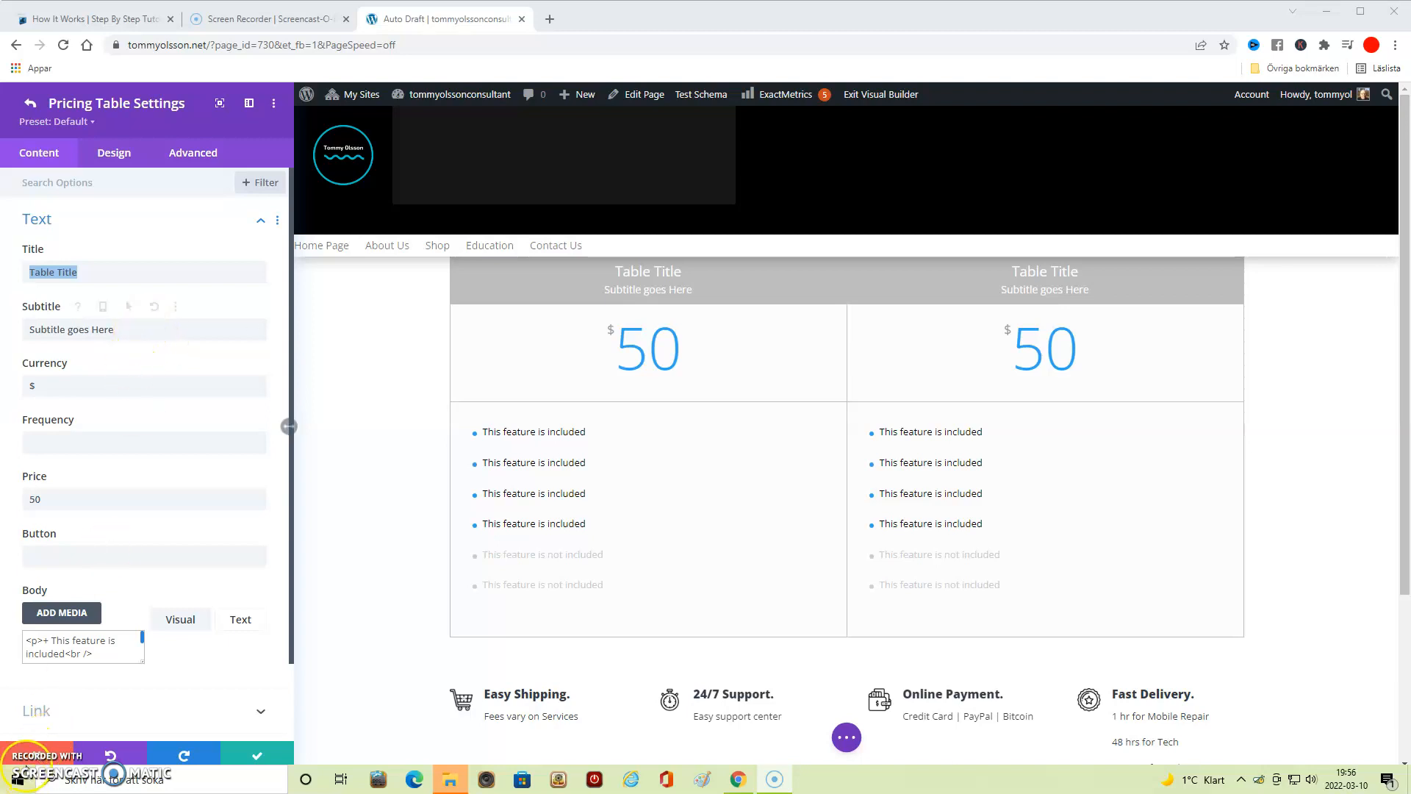
type("7 Day Free trial")
triple_click(94, 331)
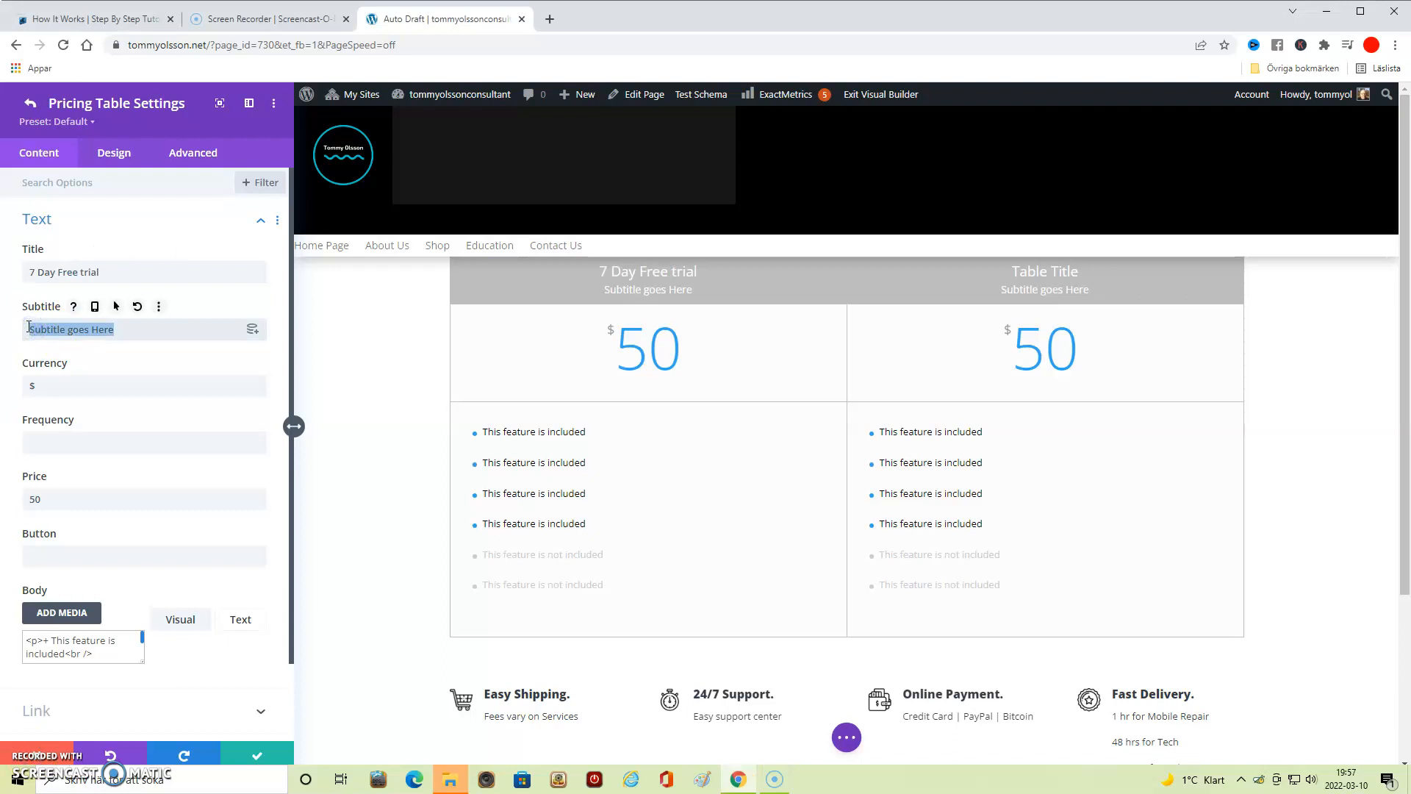
key("BackSpace")
type("Unlöimited ")
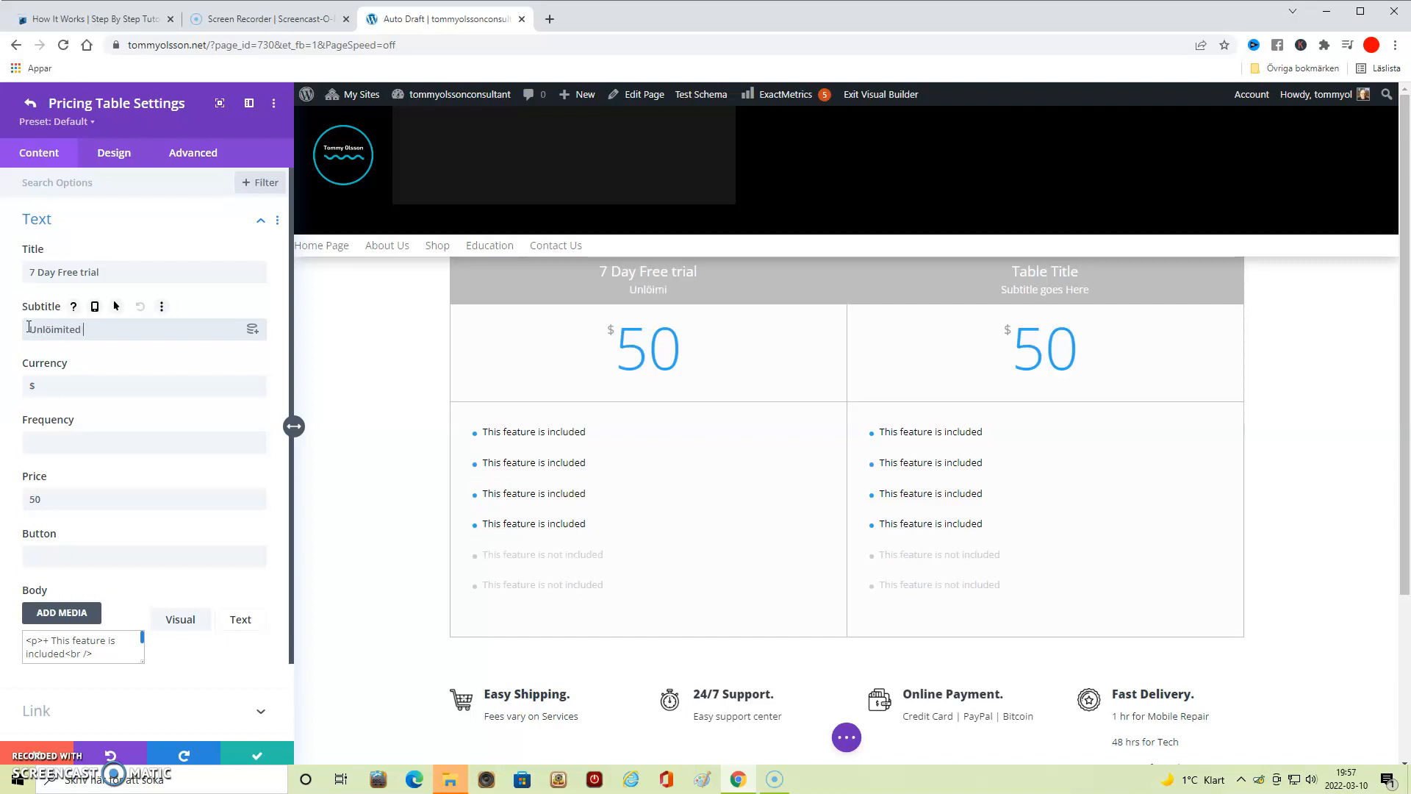
type("access")
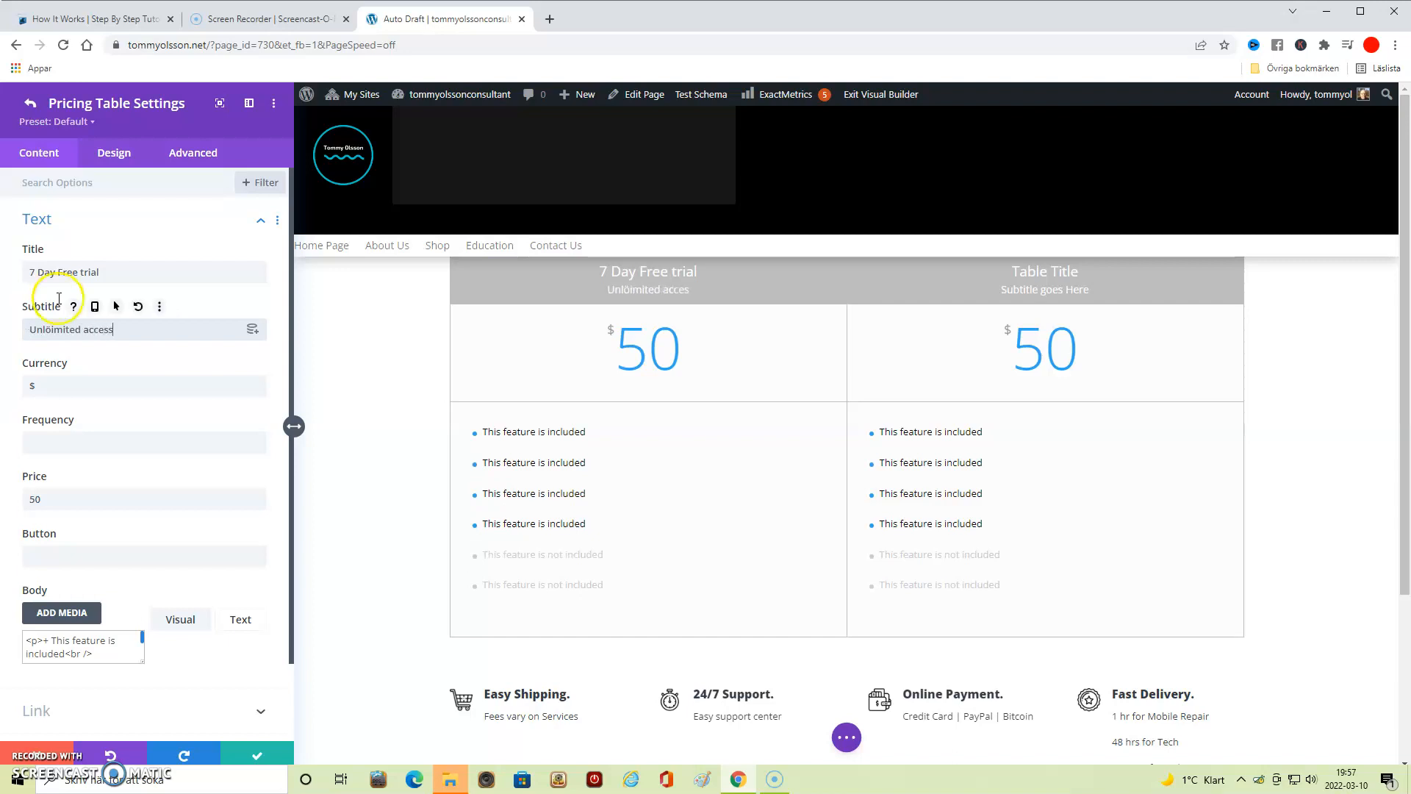
left_click(47, 327)
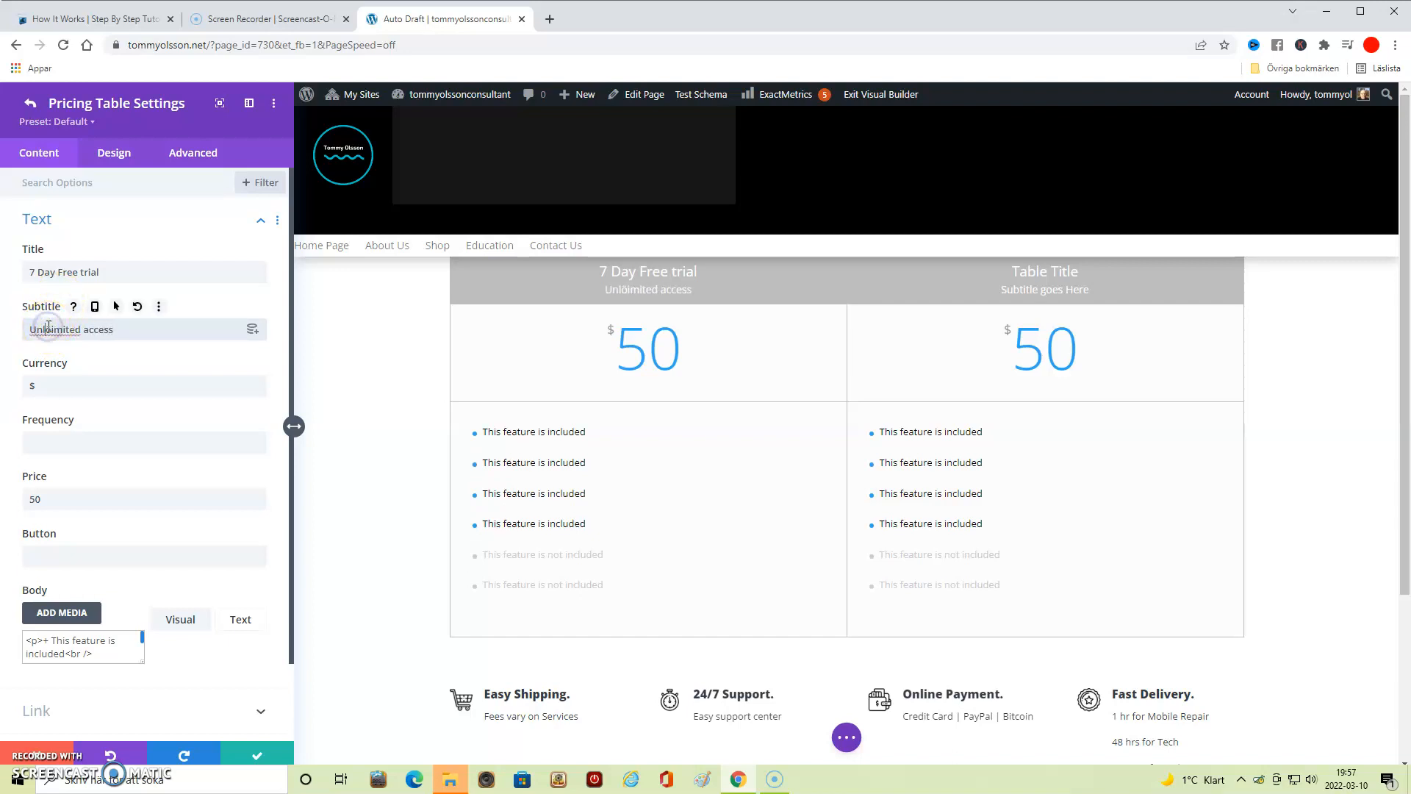
key("BackSpace")
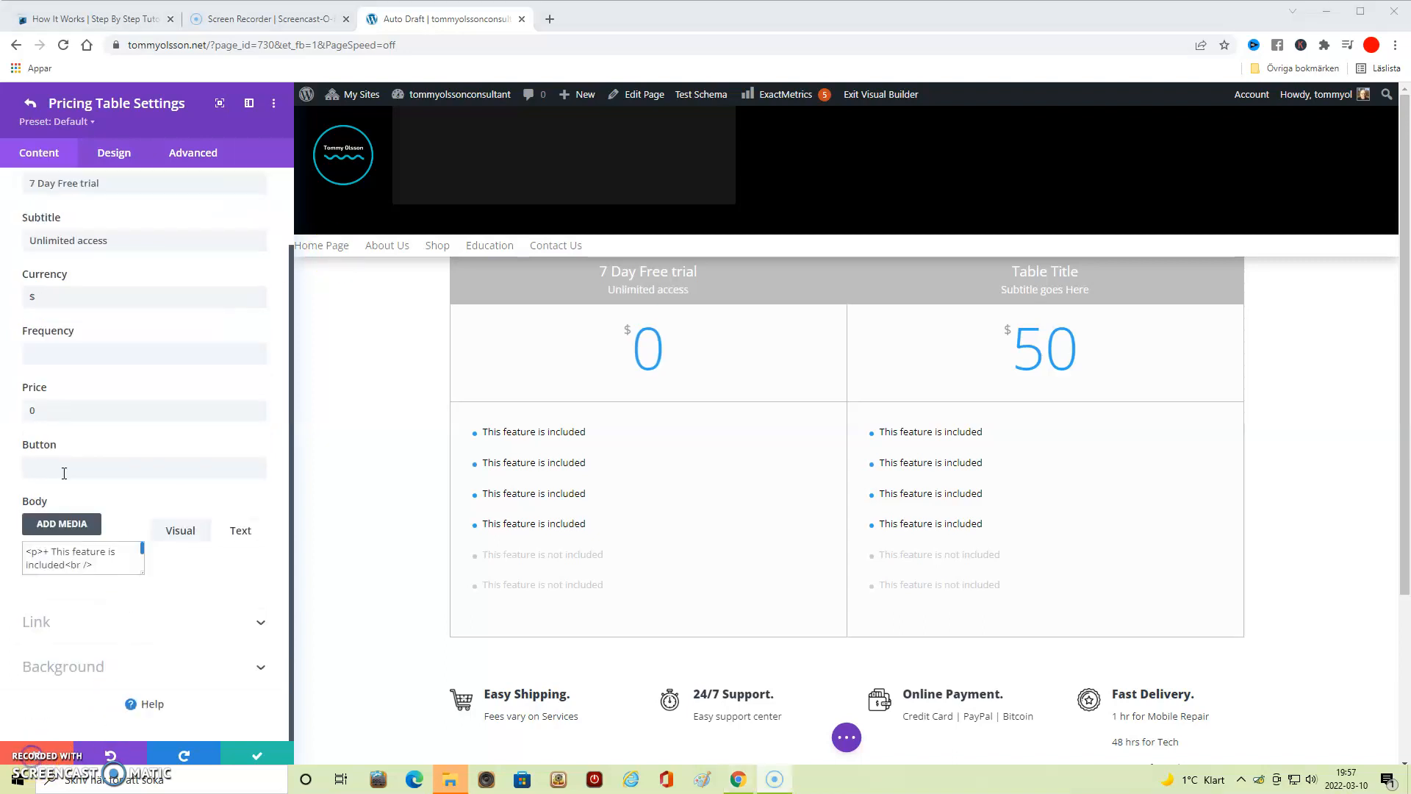
- Set the first table's price to 0 and its button text to "Start For Free"
left_click(64, 471)
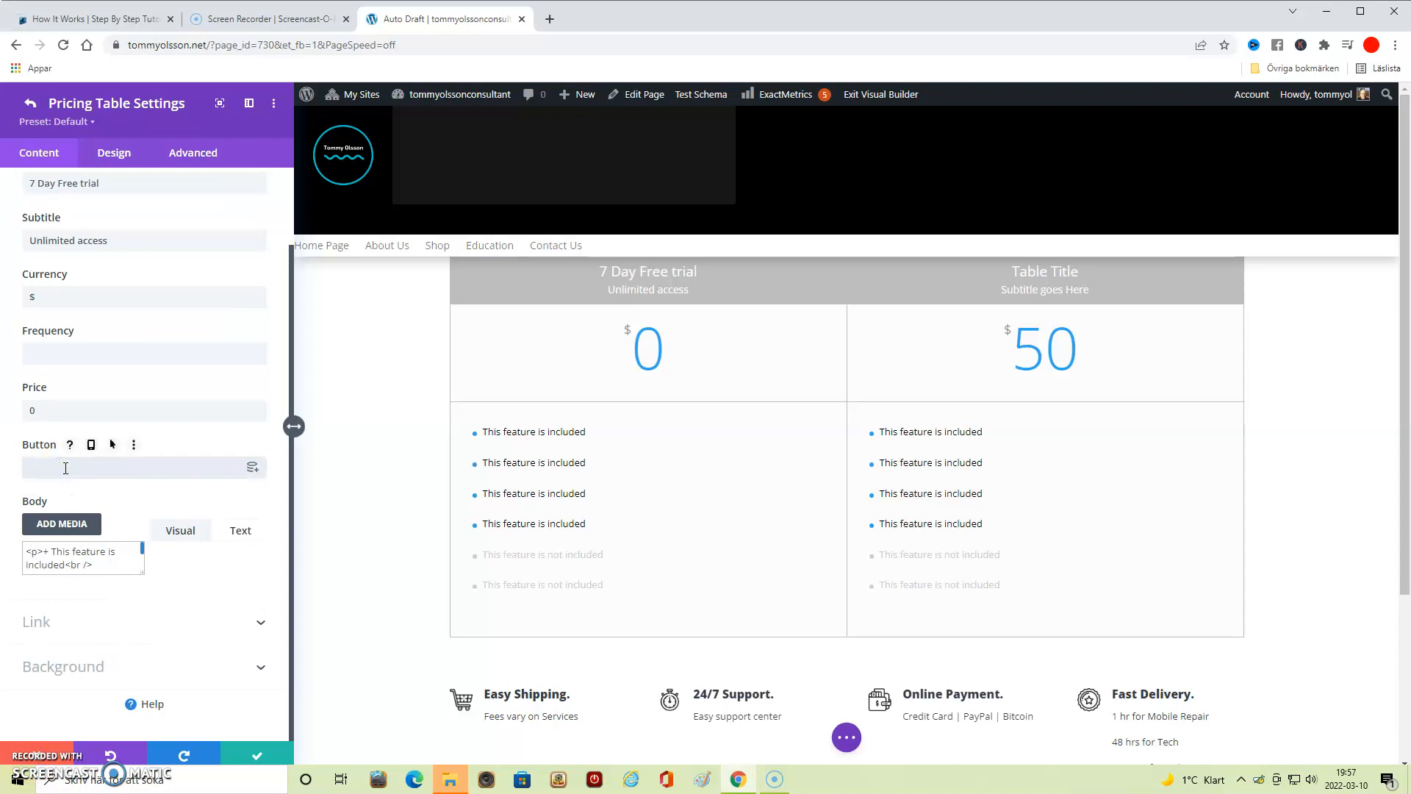
type("Start For Free")
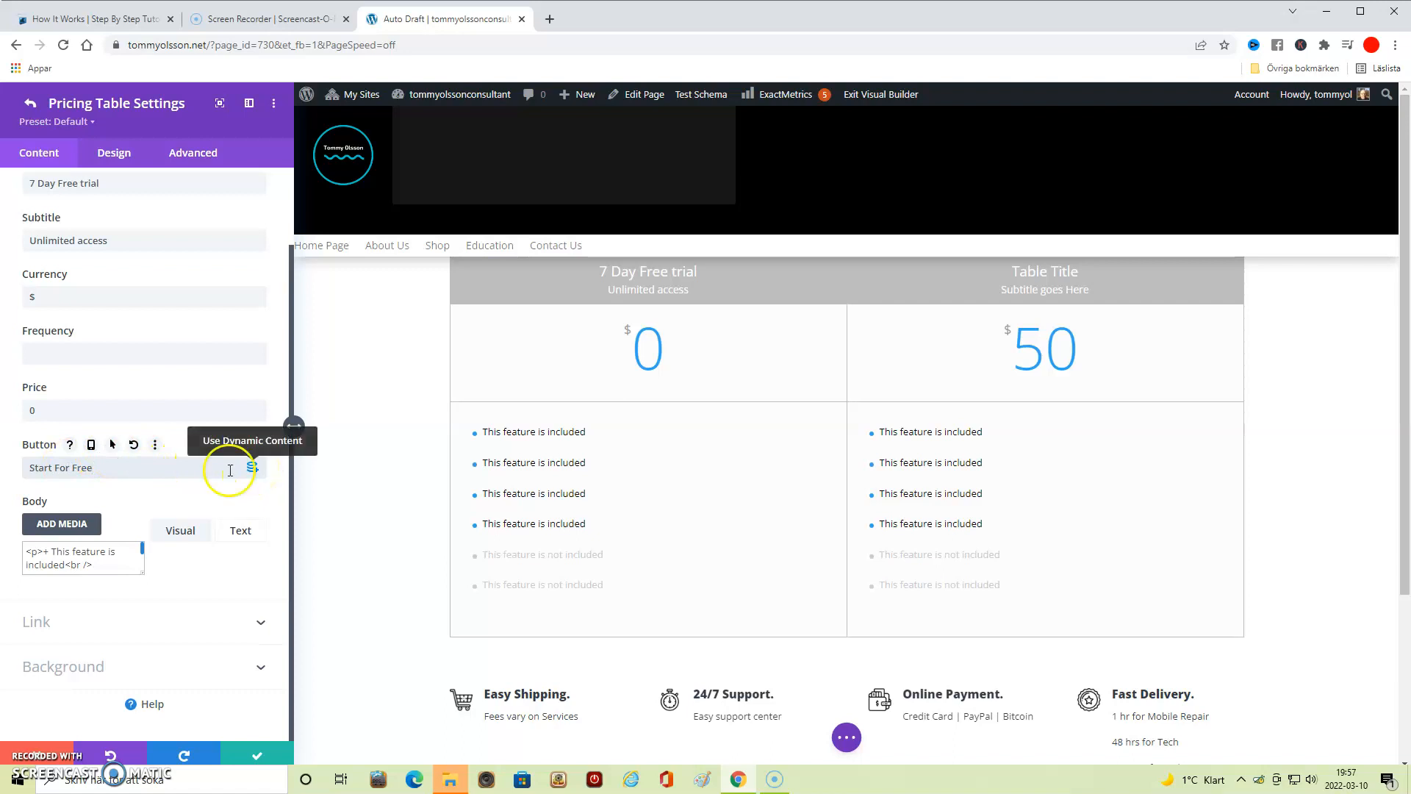
- Replace the first table's button text with "#"
left_click_drag(98, 468, 27, 471)
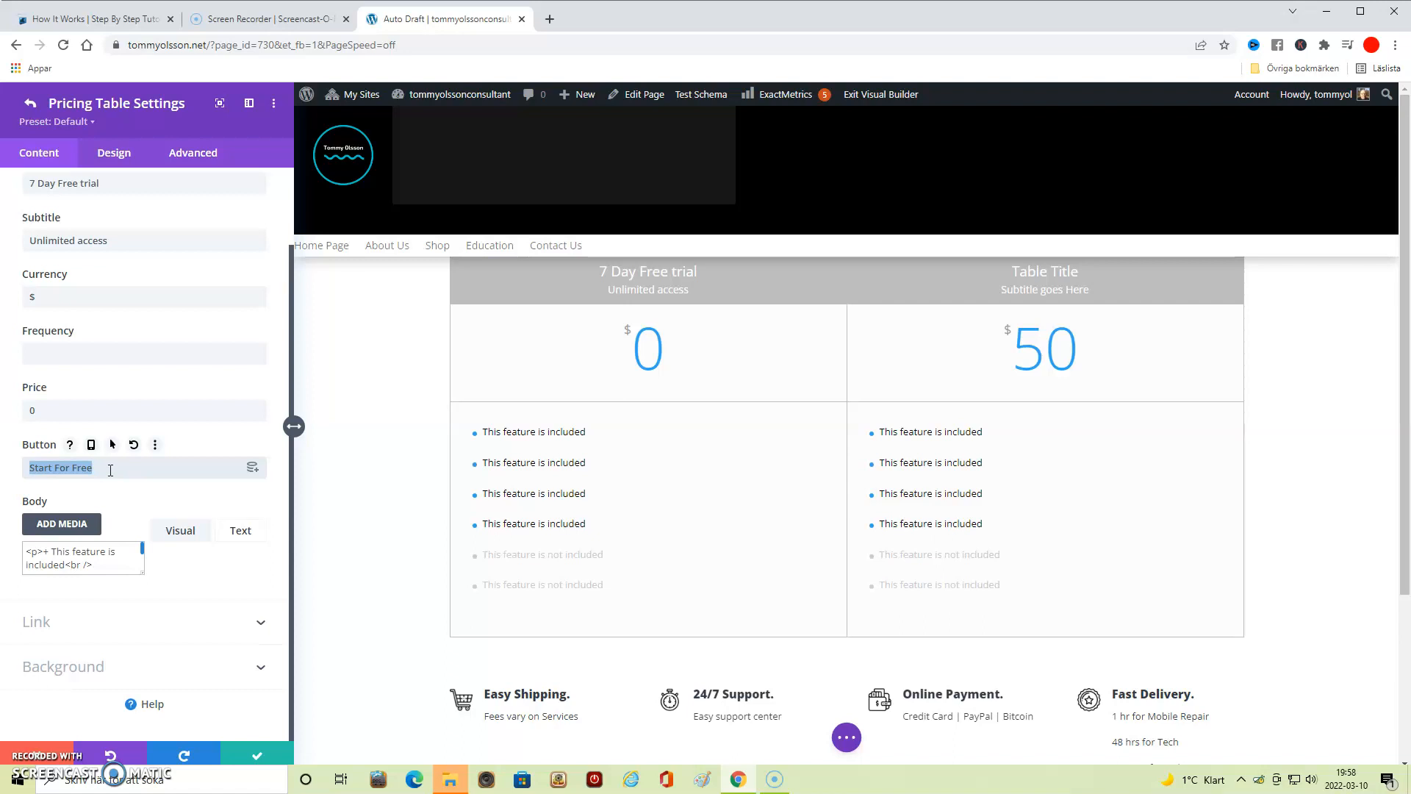
type("#")
left_click(157, 505)
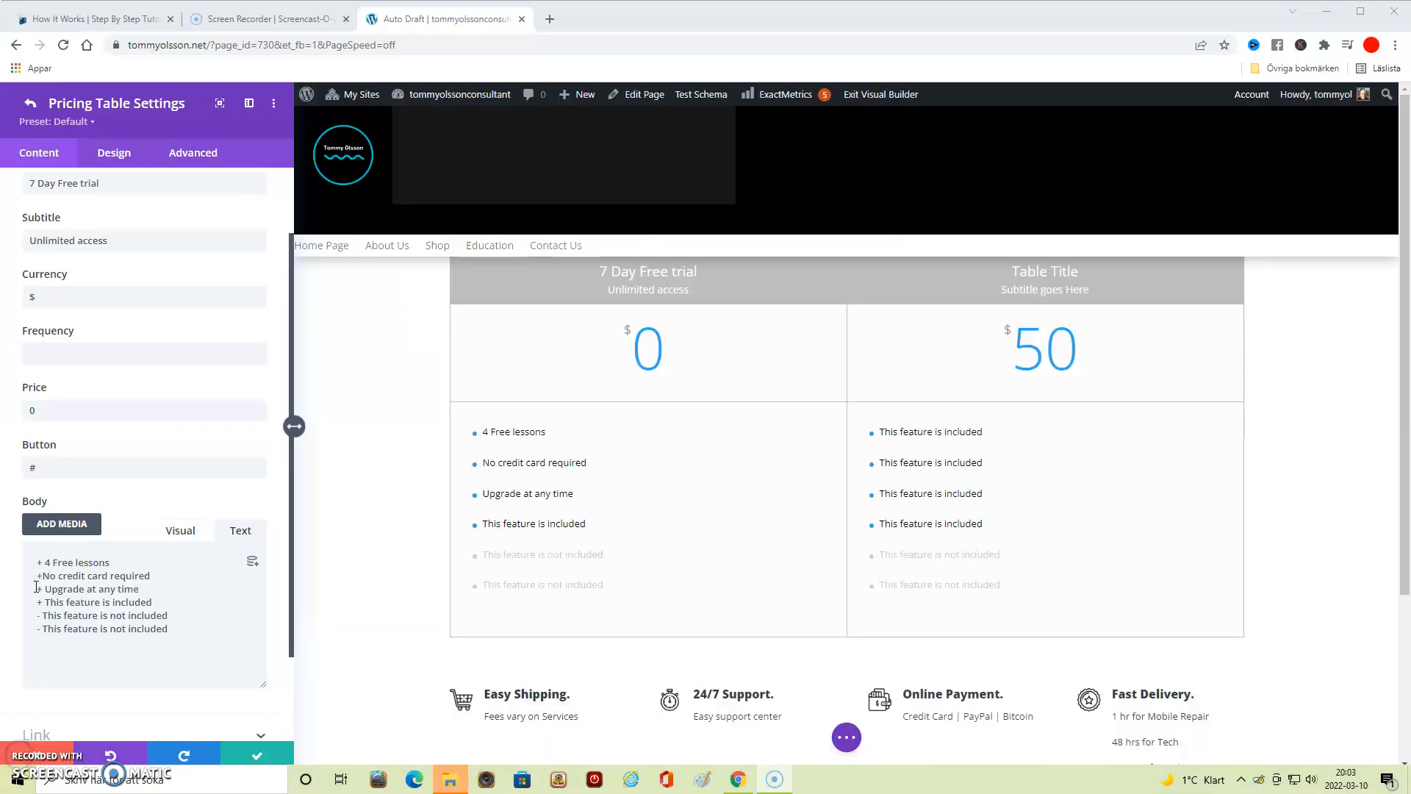
- Reduce the body list to "4 Free lessons", "No credit card required" and "upgrade at any time", removing the leftover default features
left_click_drag(37, 586, 202, 625)
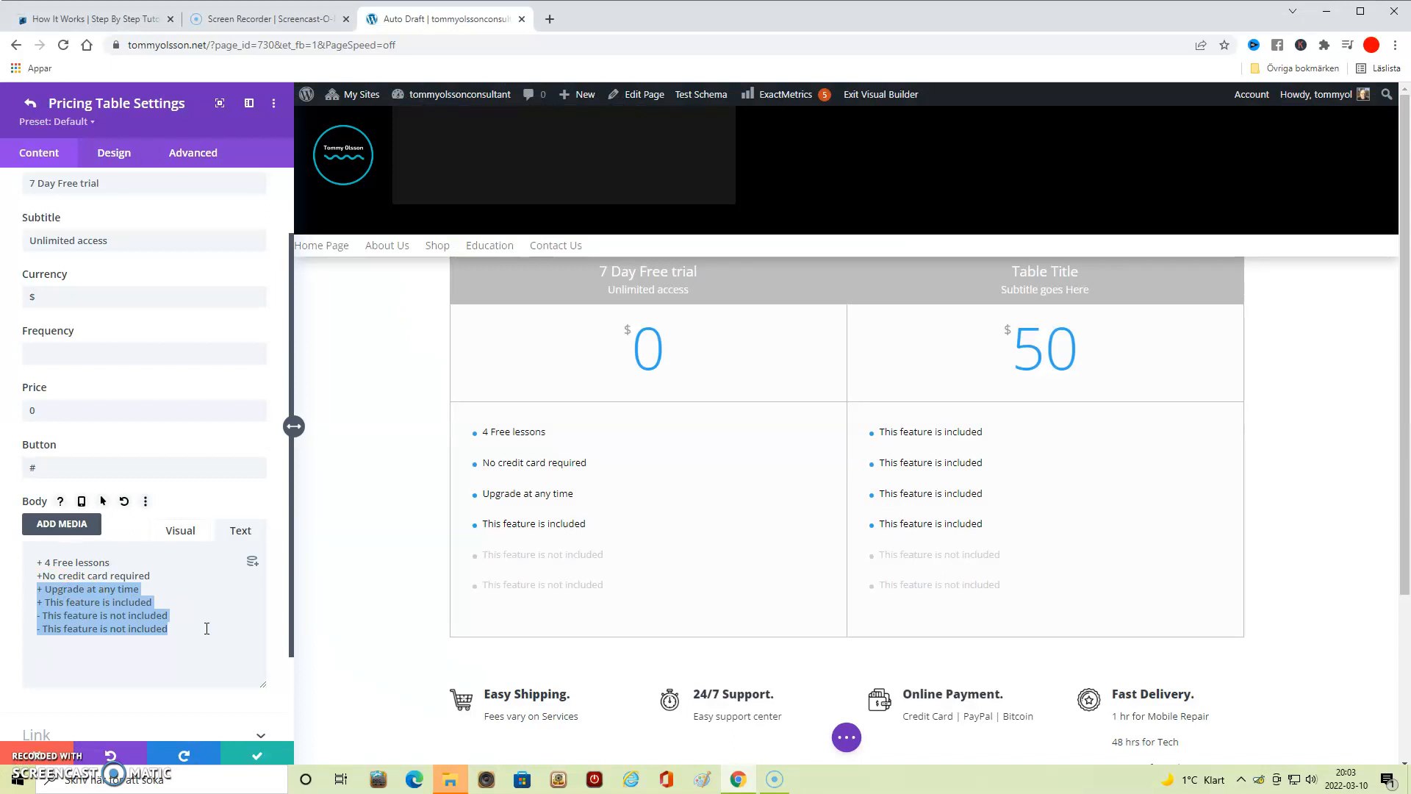
key("BackSpace")
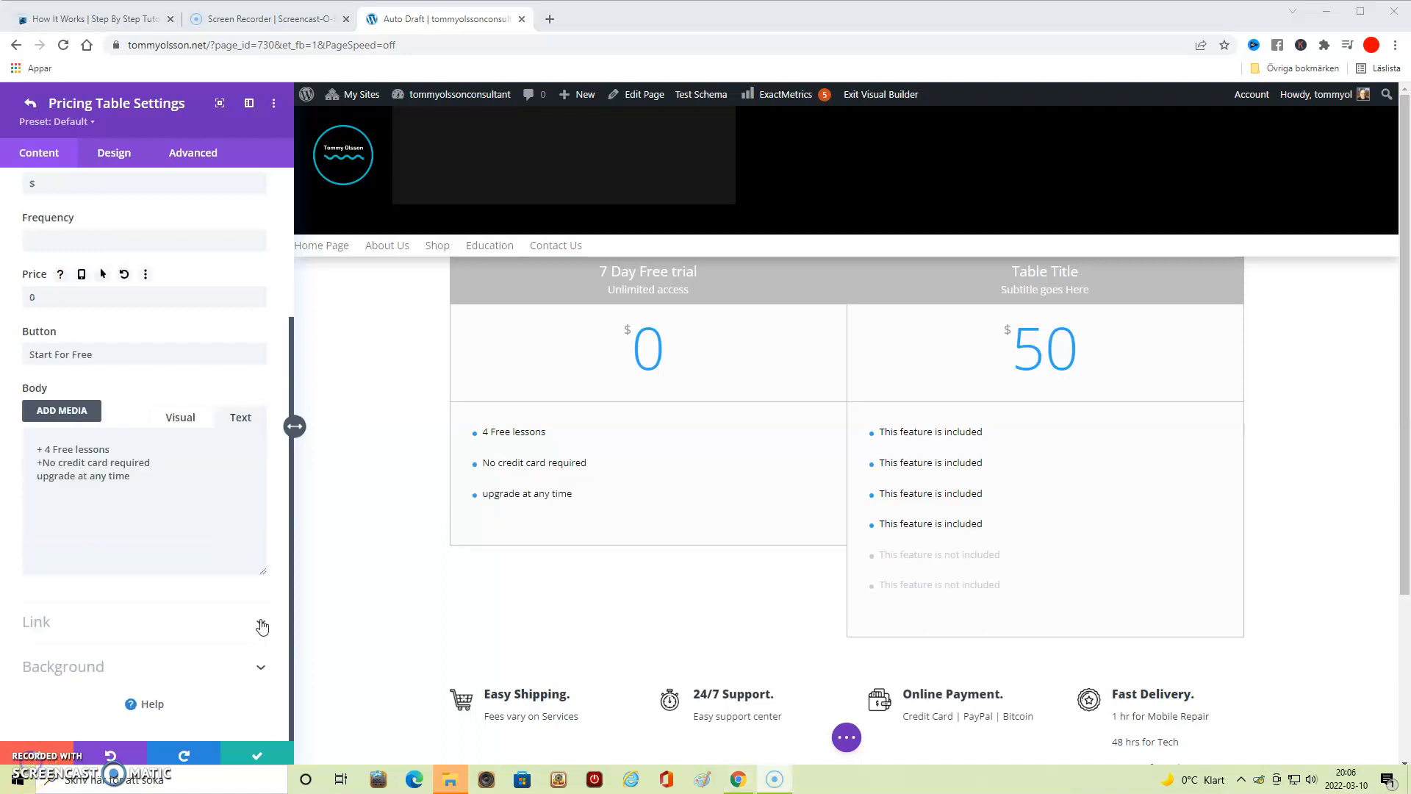
- Set the first table's button link URL to "#" and save its settings
left_click(262, 626)
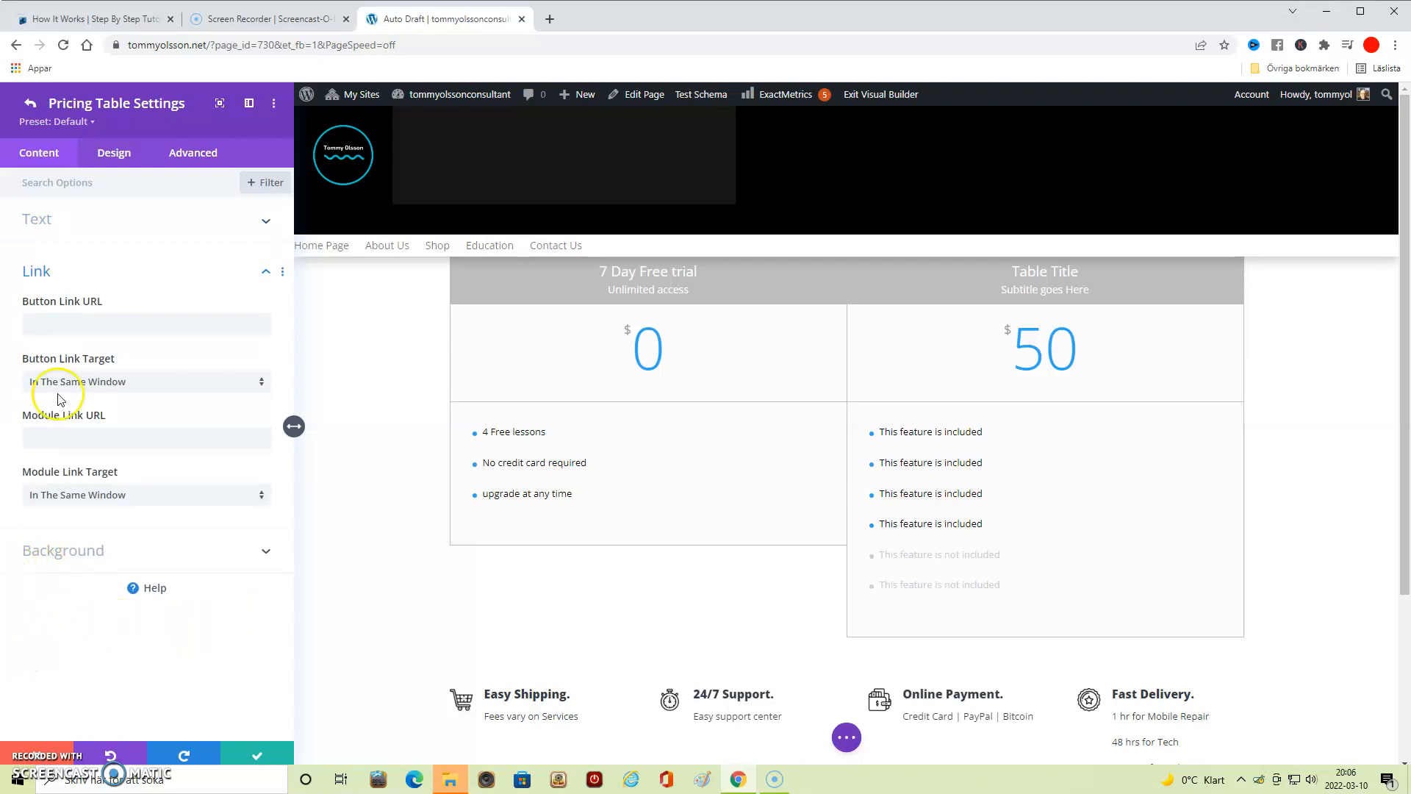
left_click(51, 322)
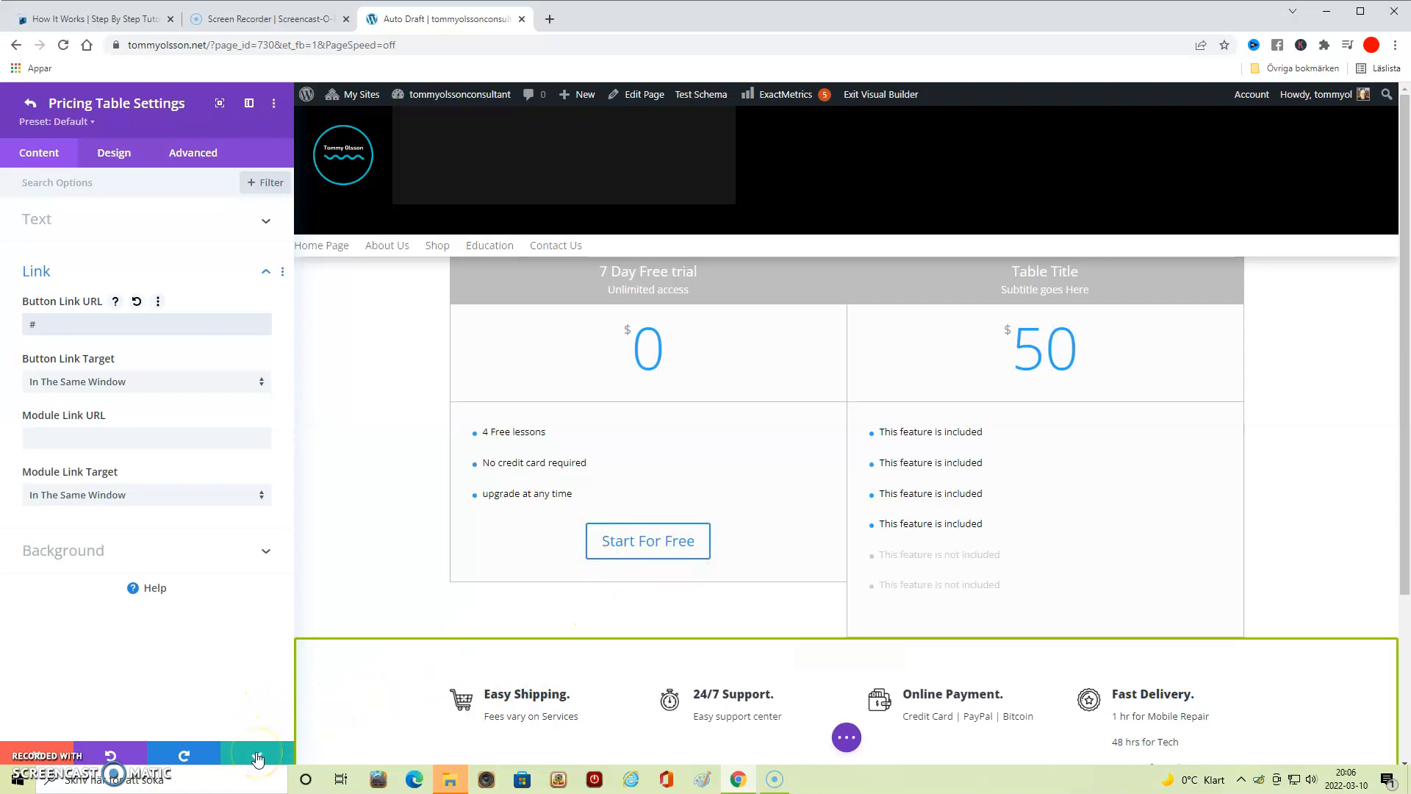
left_click(255, 755)
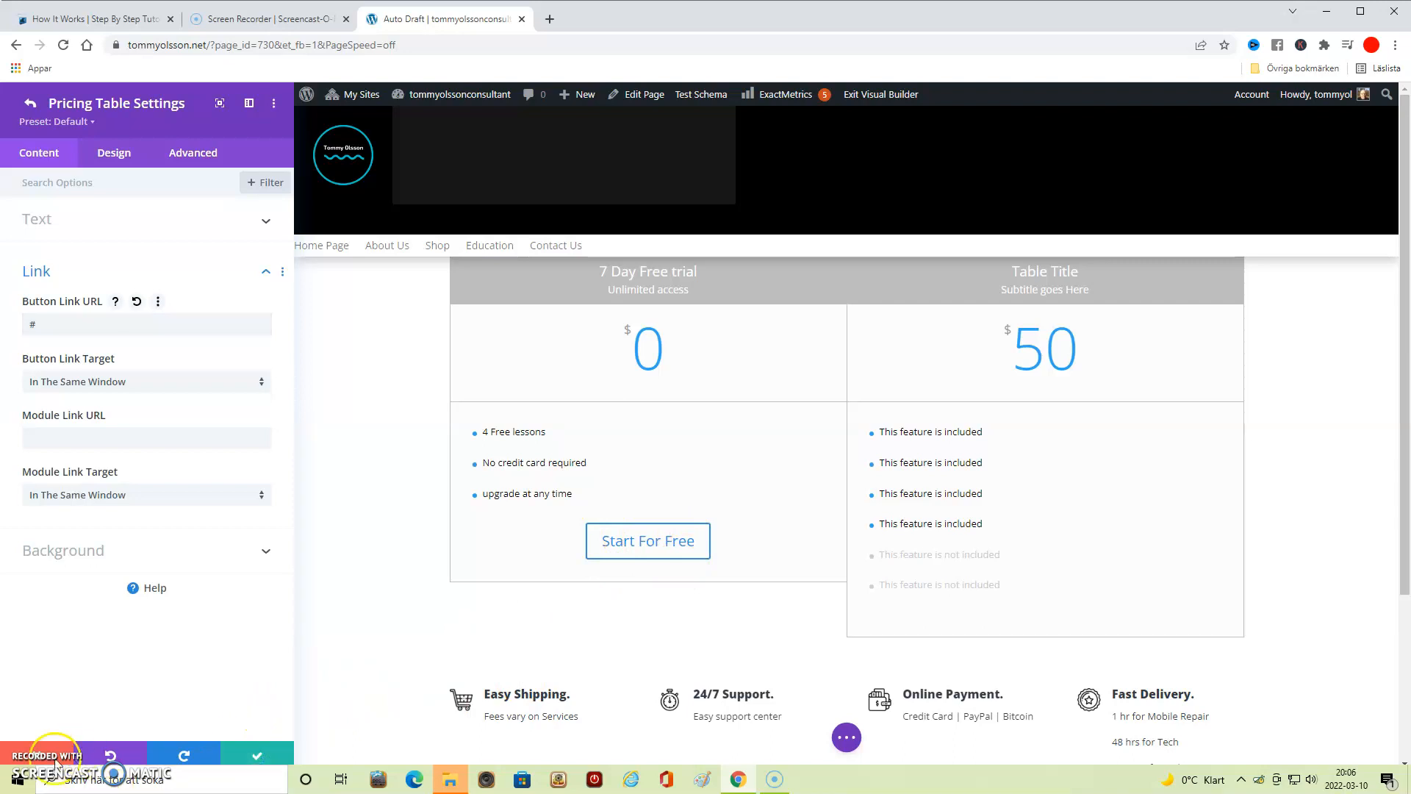
left_click(25, 755)
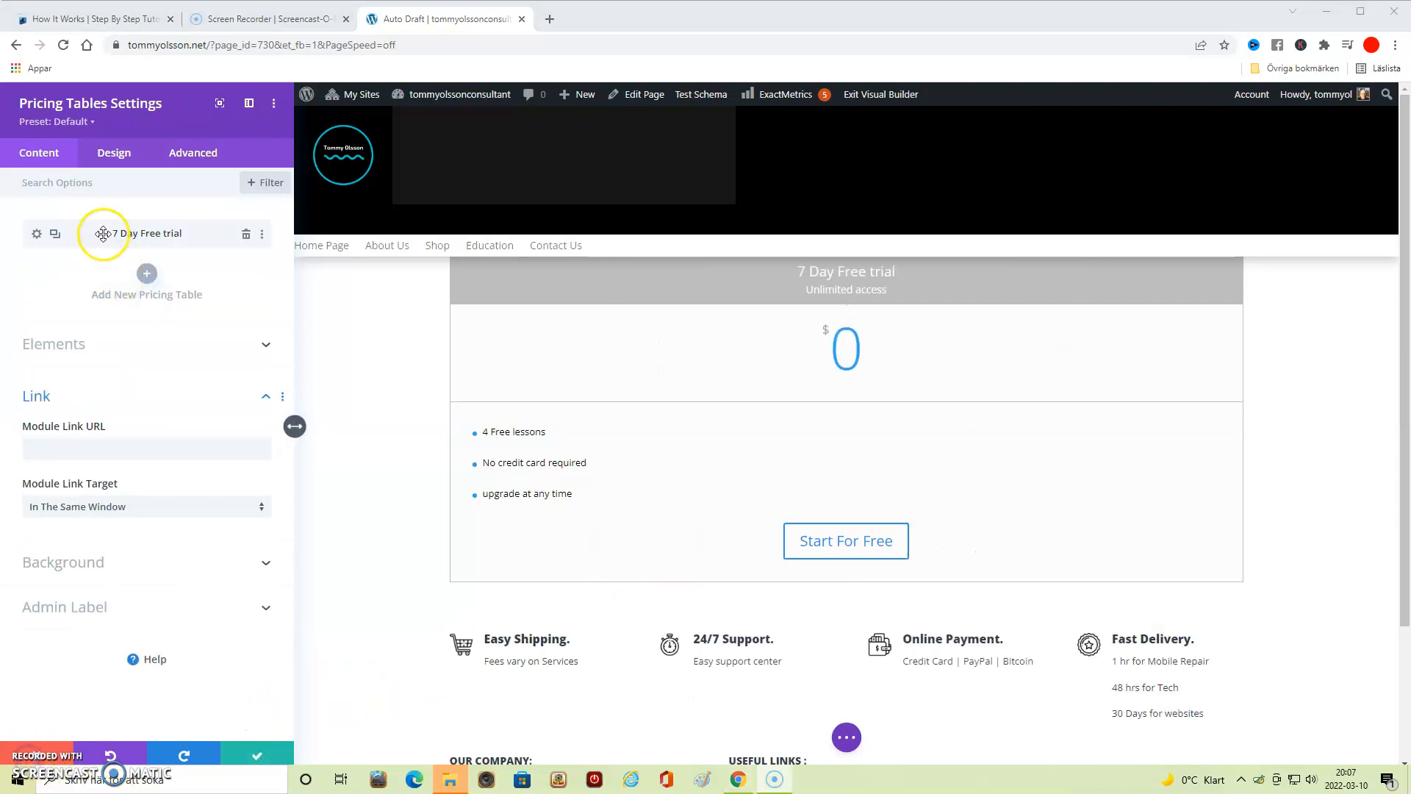
- Set the table header background color in the title text design settings to orange (#e09900)
left_click(123, 156)
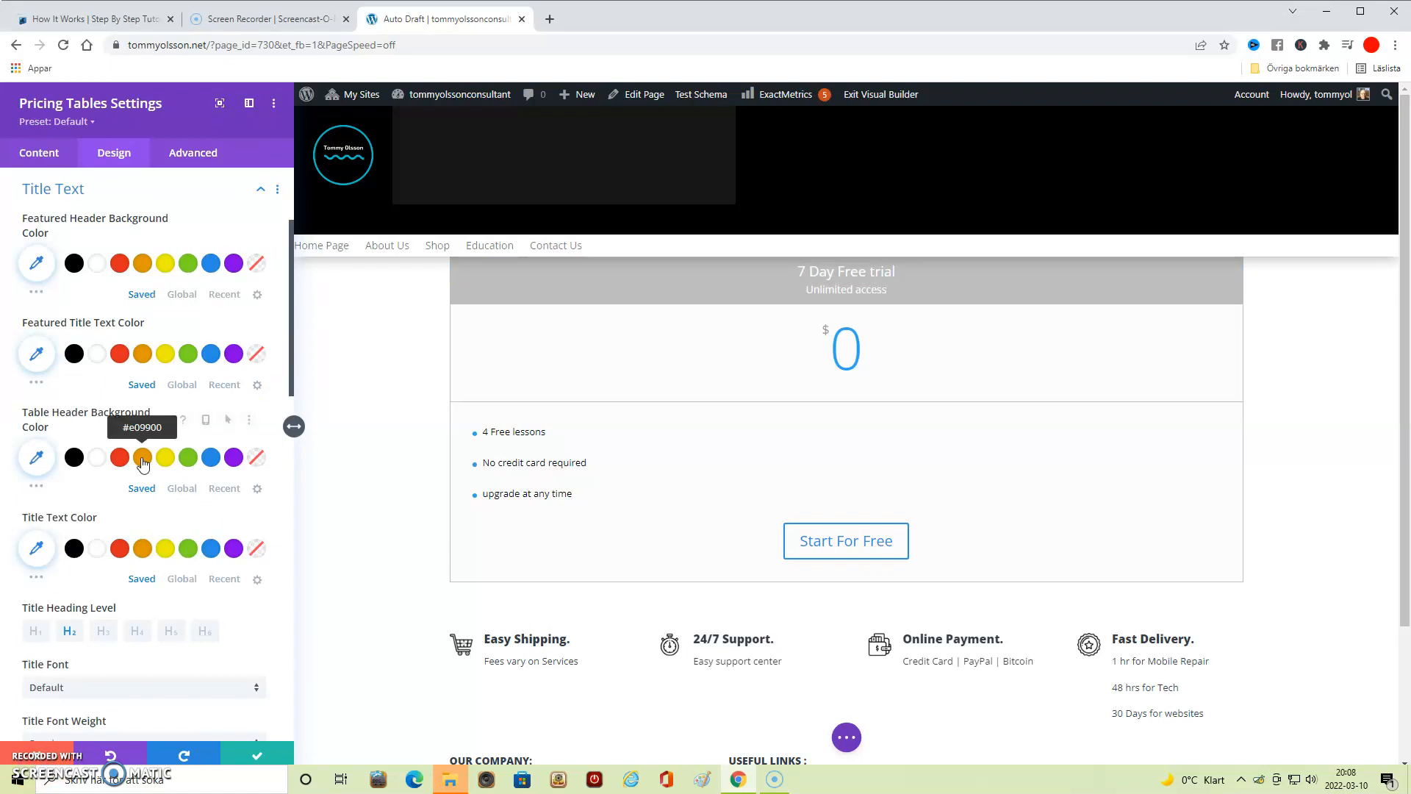
left_click(142, 459)
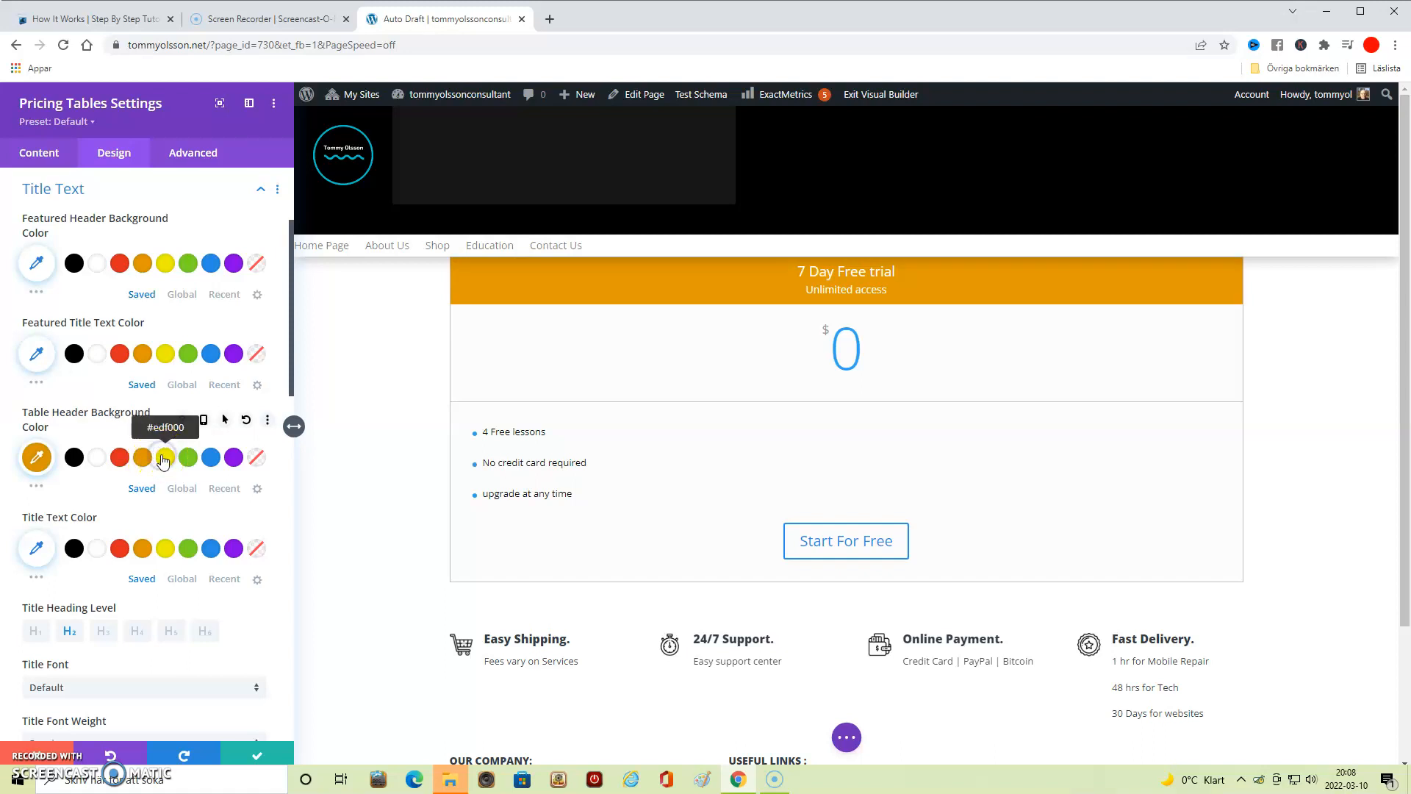
left_click(163, 459)
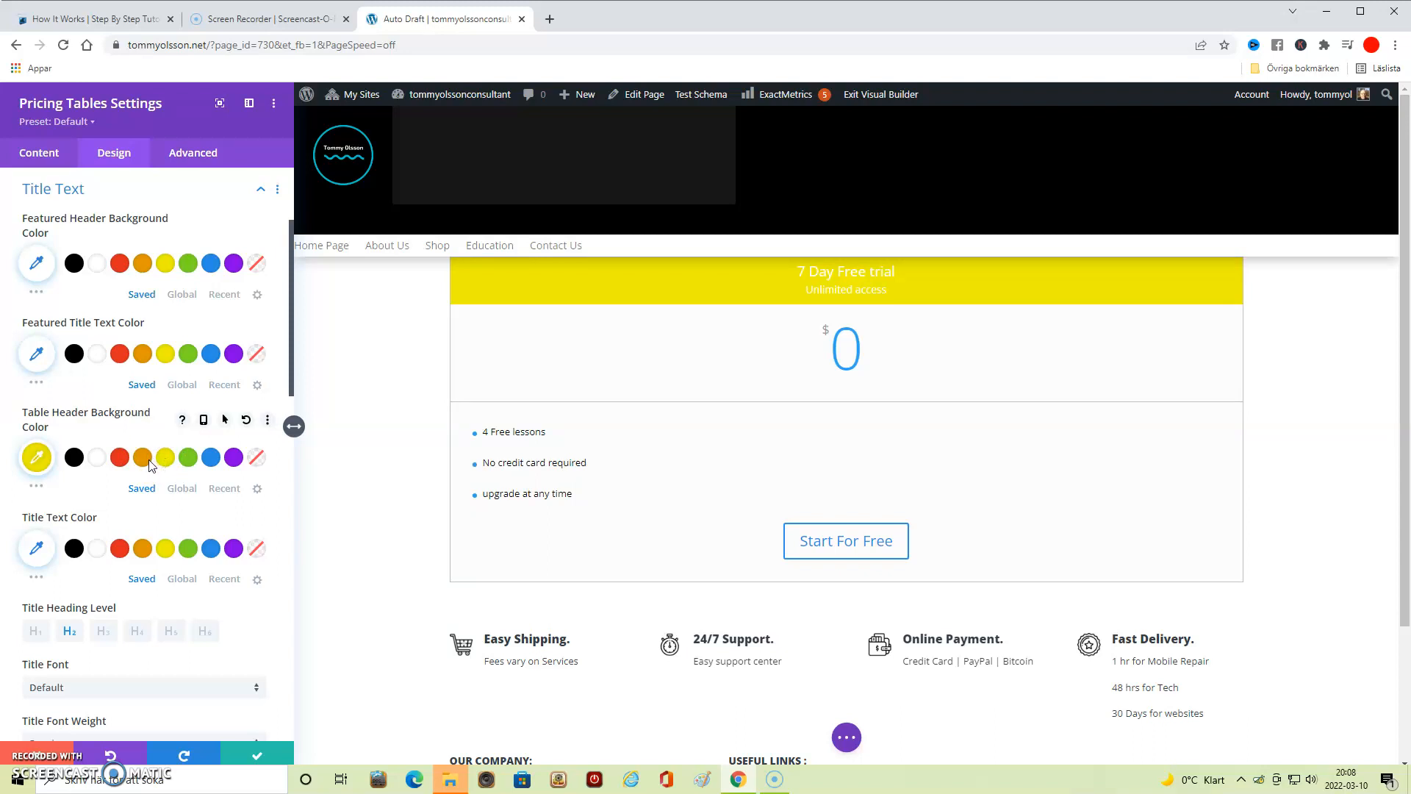
left_click(183, 420)
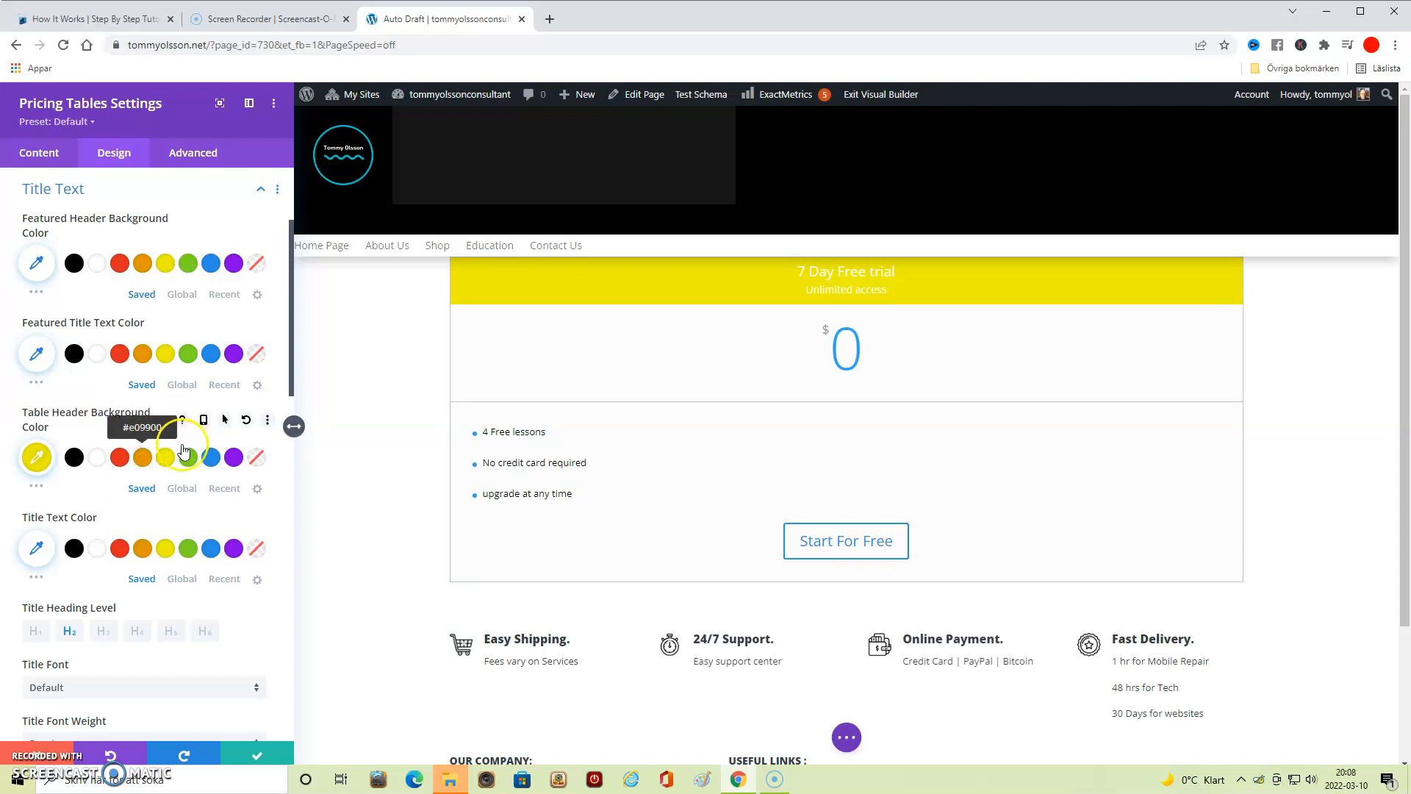
key("ctrl+z")
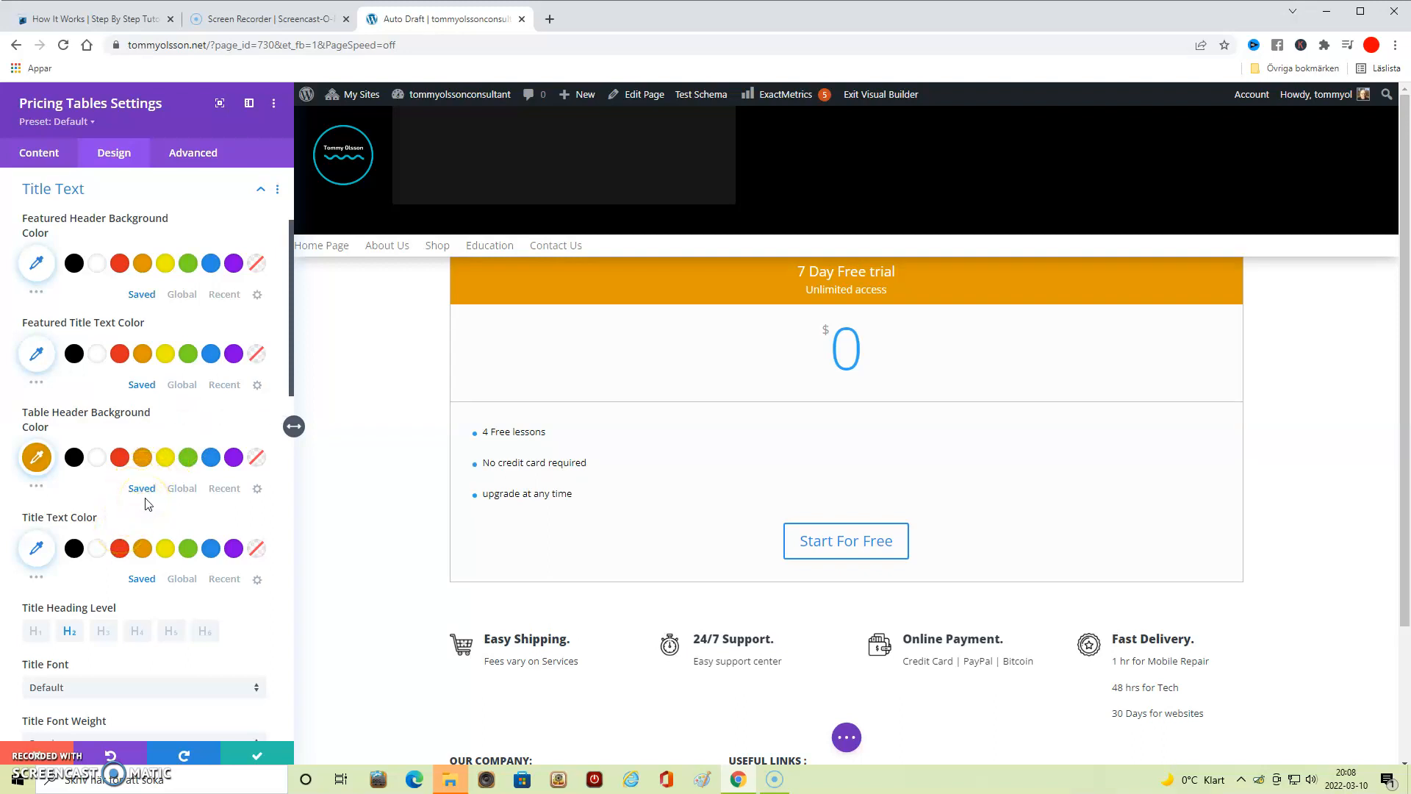
- Give the table title the text shadow preset with 0.08em horizontal length, vertical length and blur strength
scroll(147, 504, "down", 3)
scroll(147, 504, "down", 2)
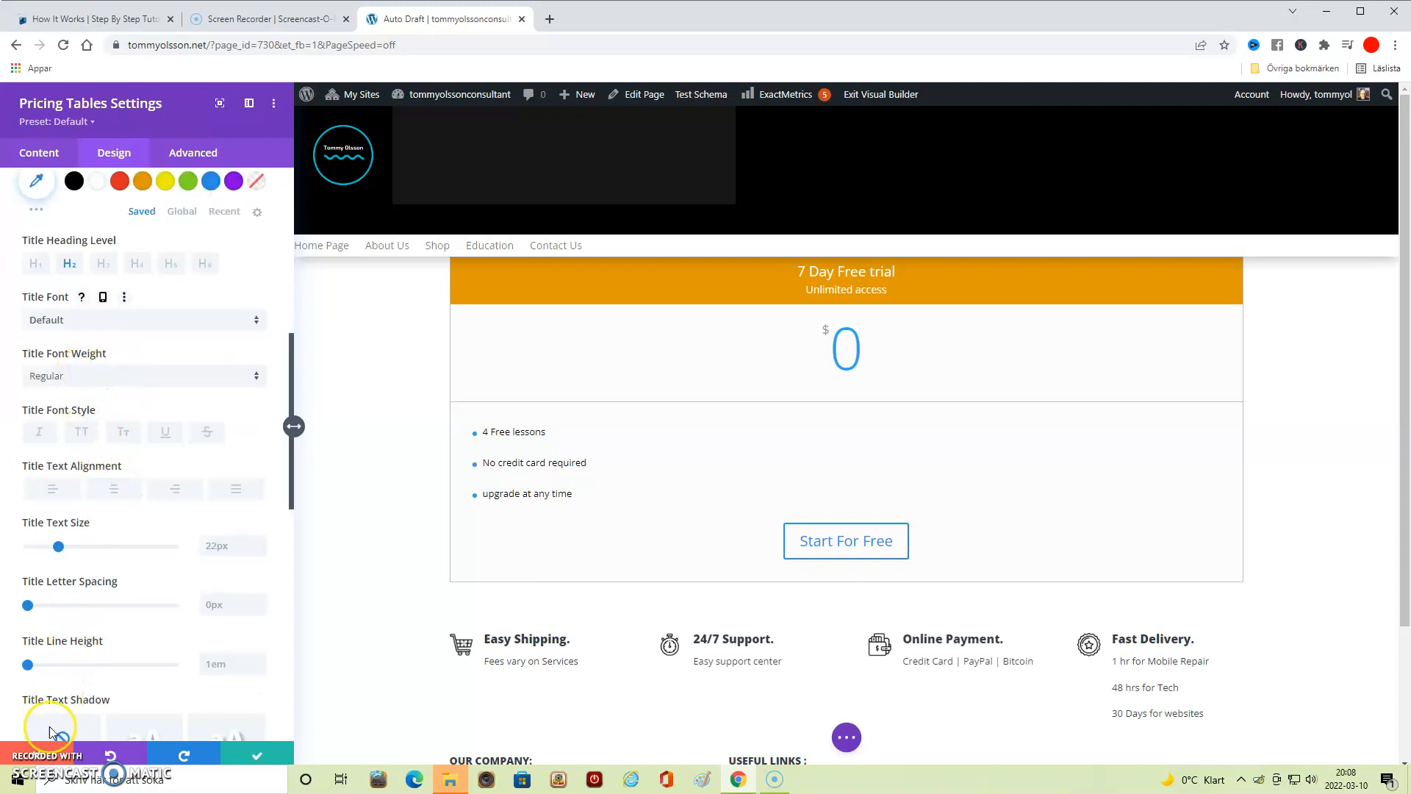
scroll(155, 472, "down", 5)
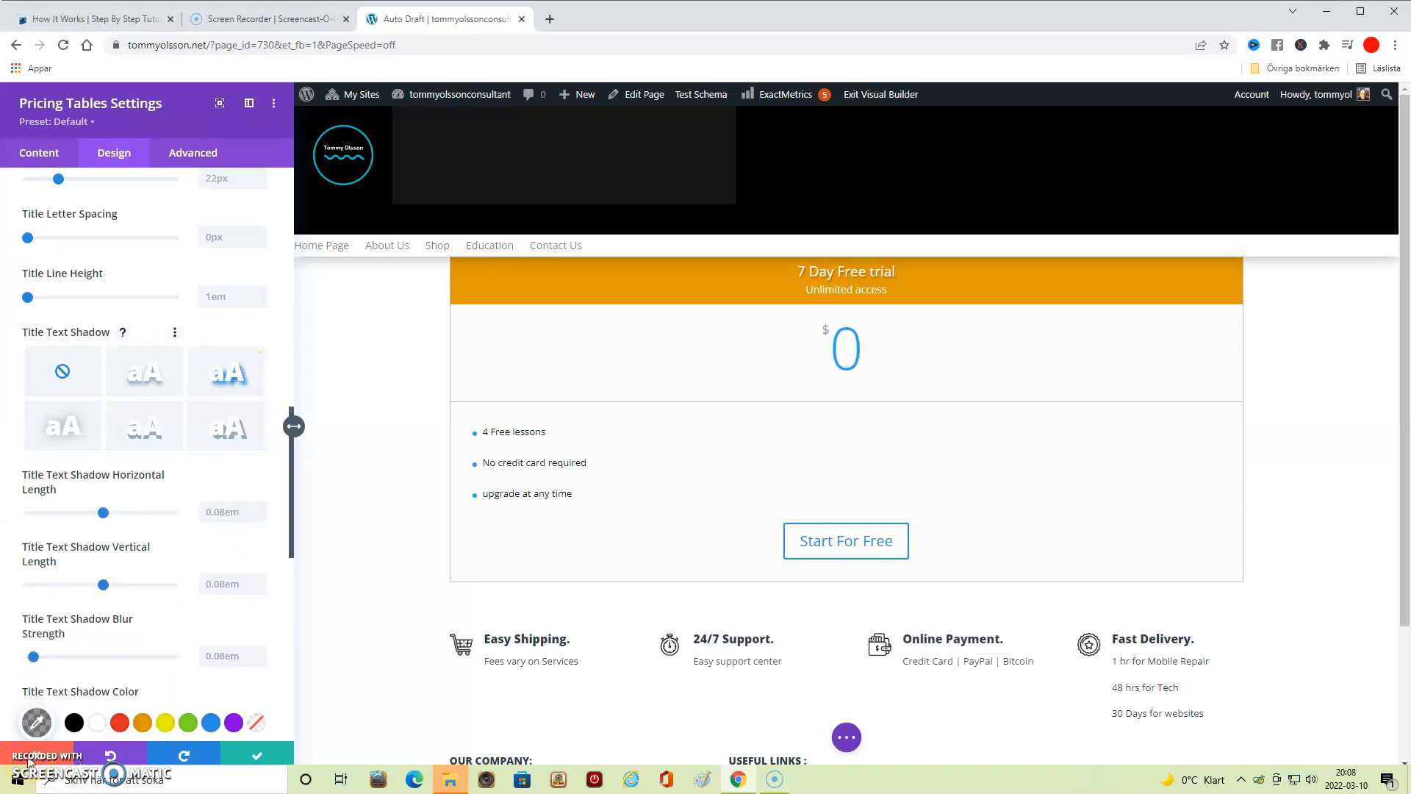
left_click(28, 756)
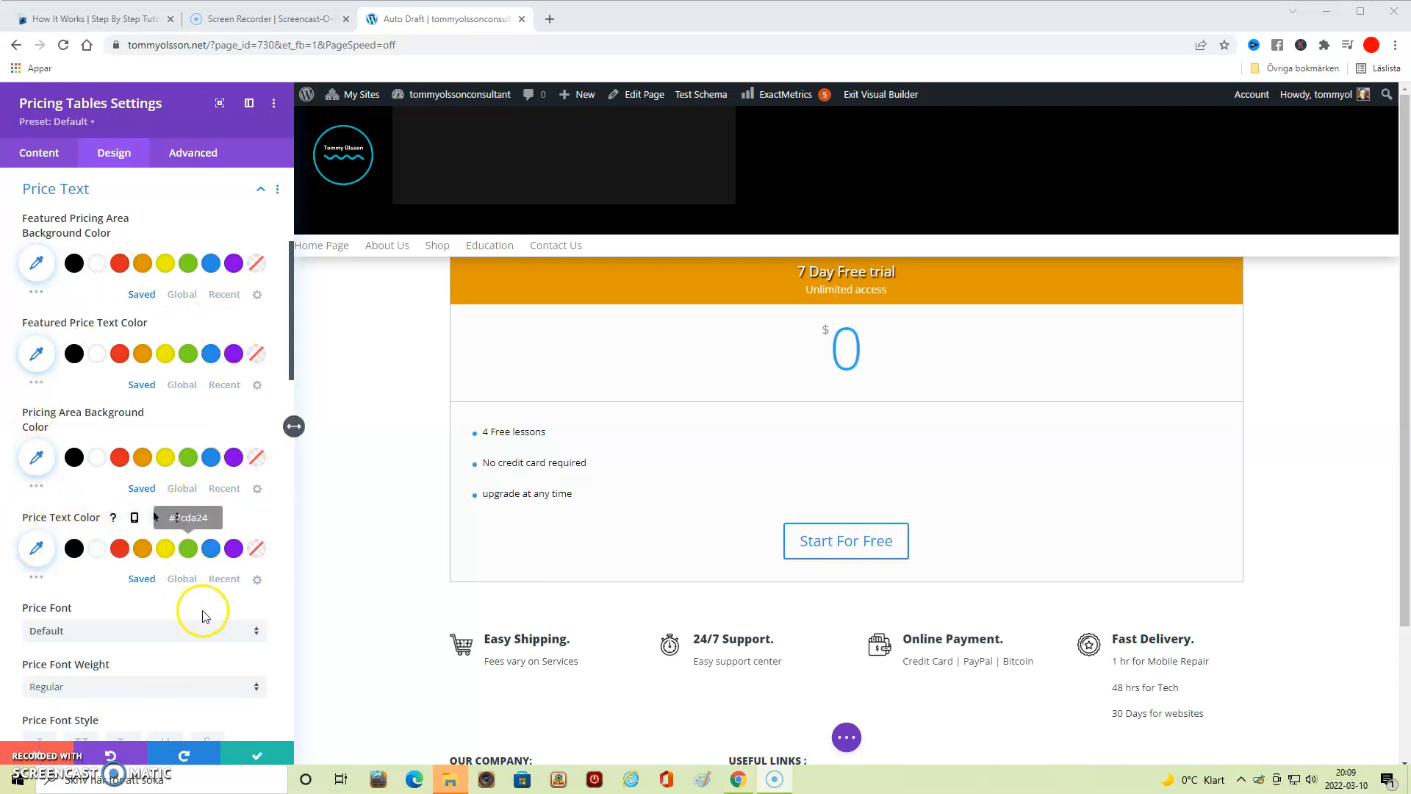
- Set the price text color to green (#7cda24)
left_click(189, 550)
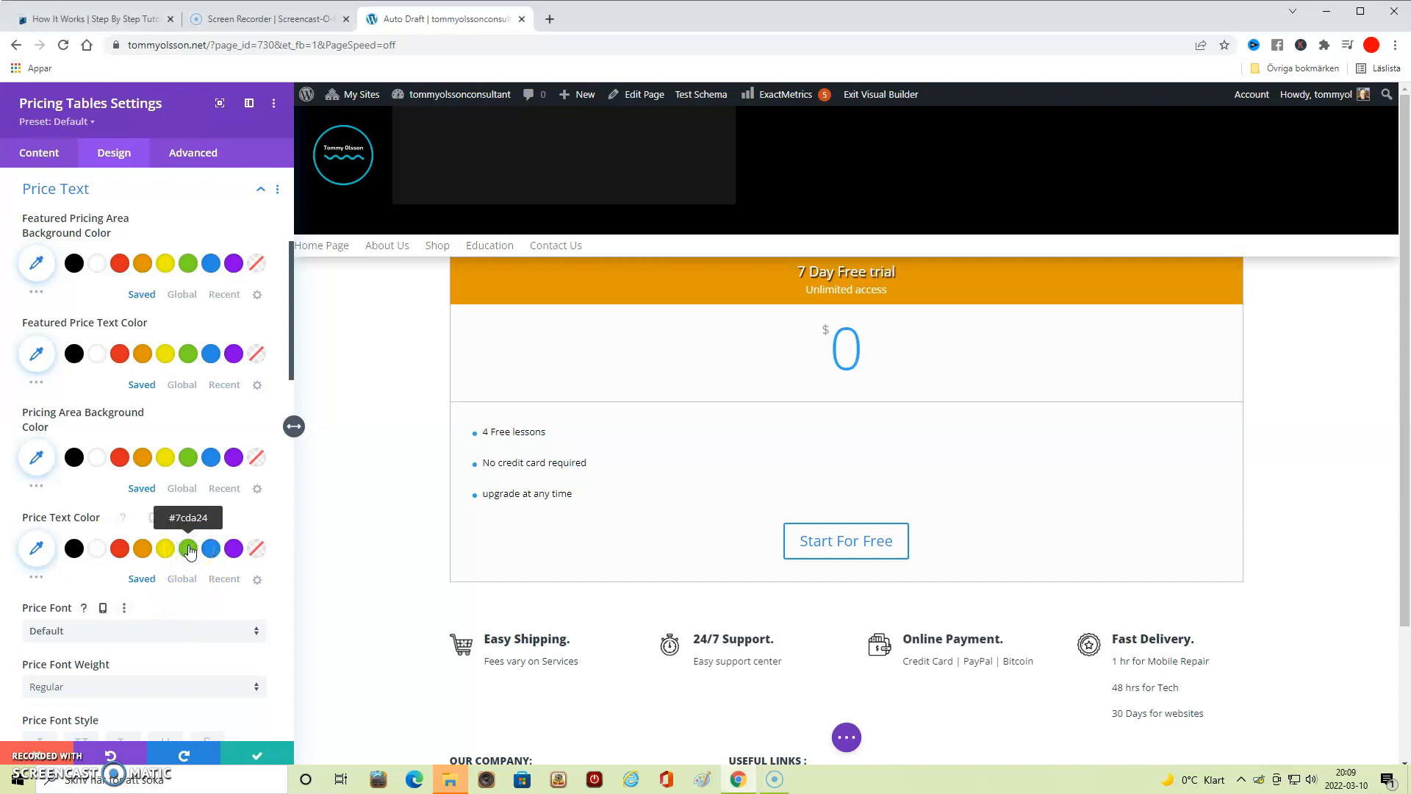
left_click(189, 550)
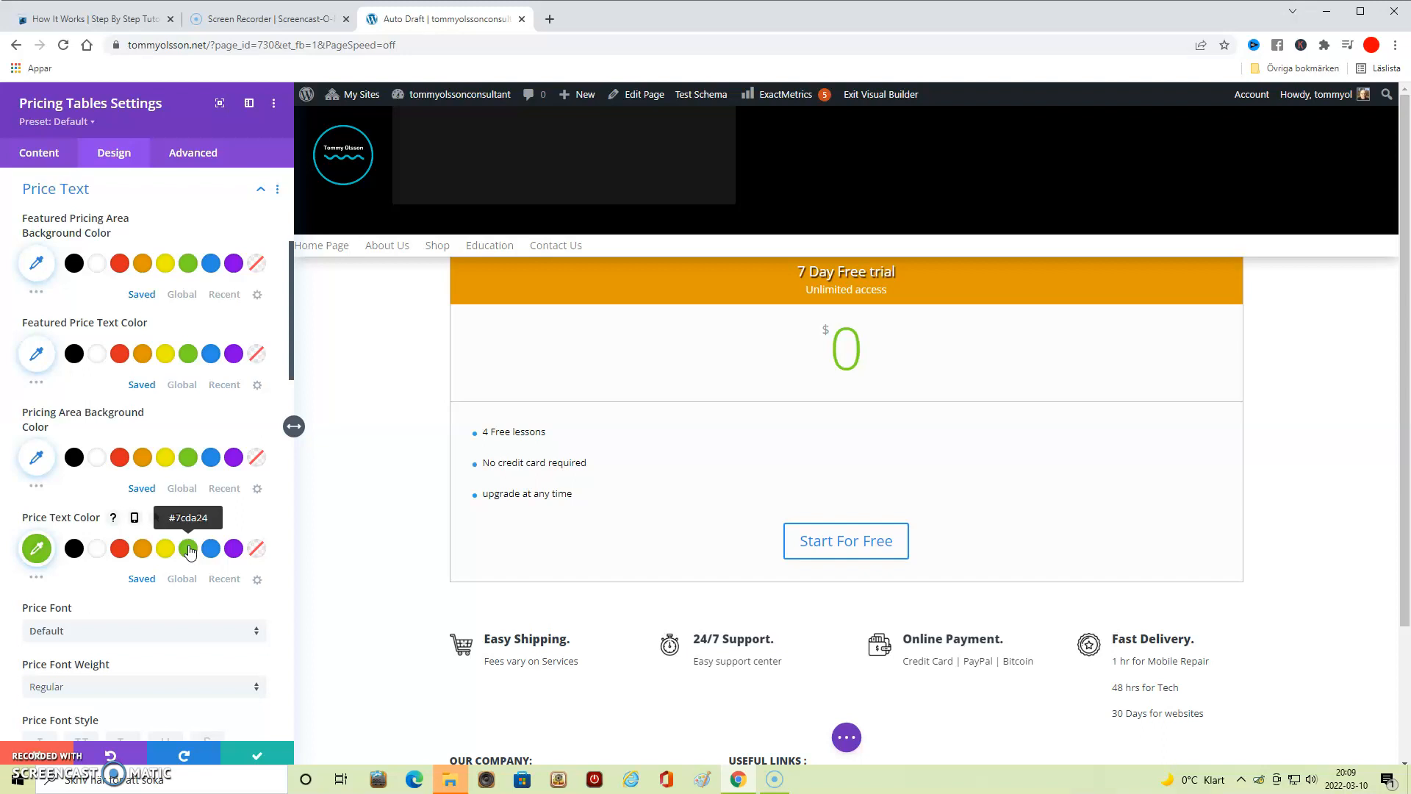
scroll(182, 493, "down", 3)
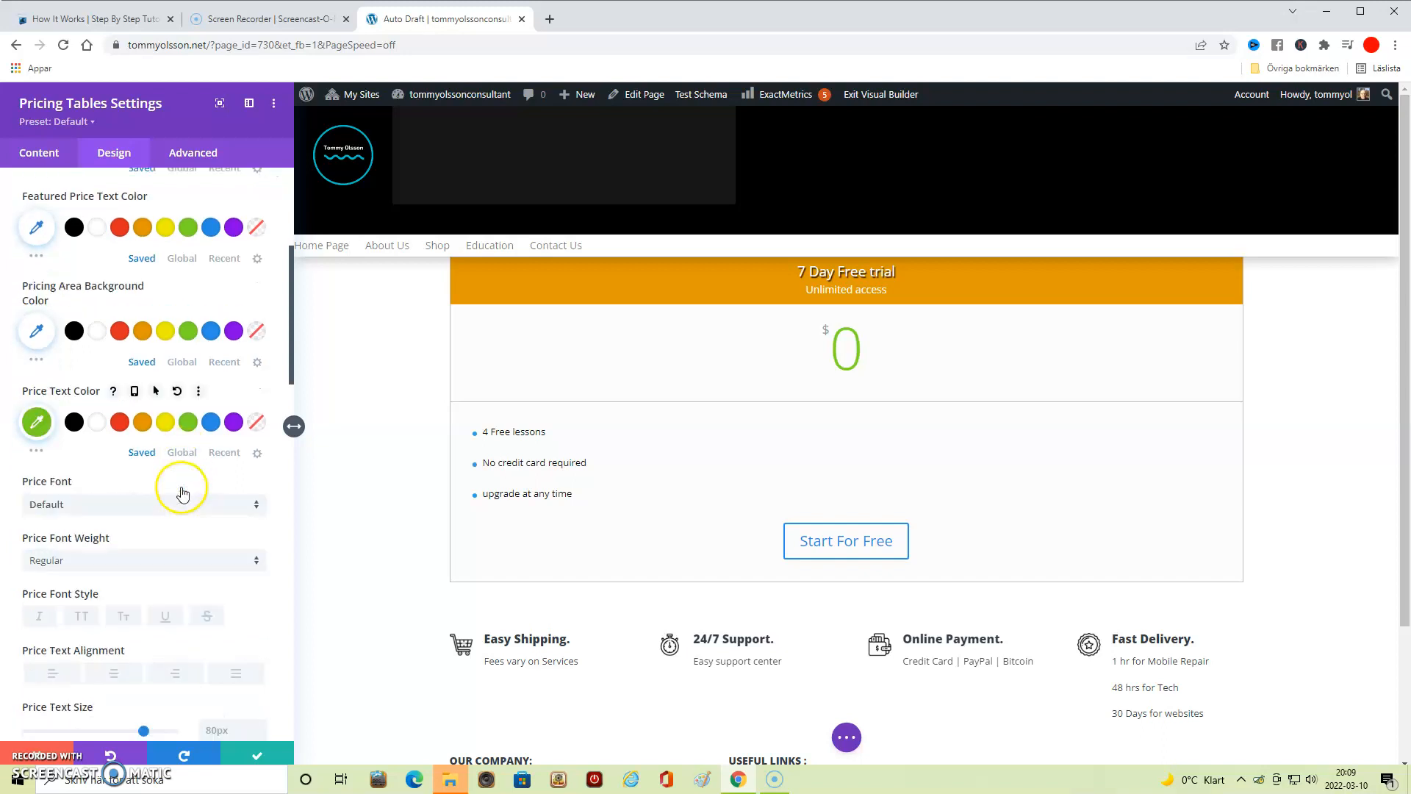
scroll(183, 492, "down", 3)
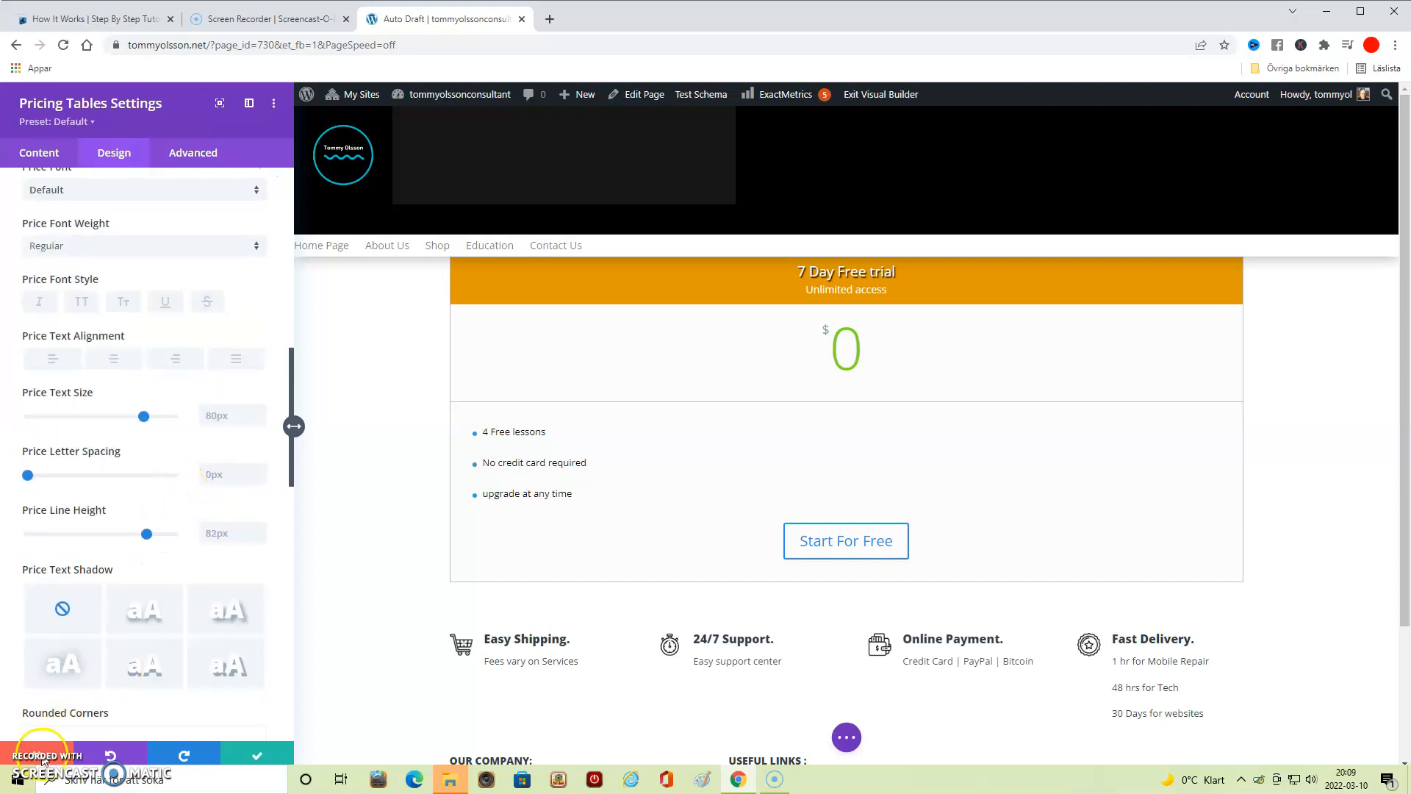
scroll(261, 338, "down", 6)
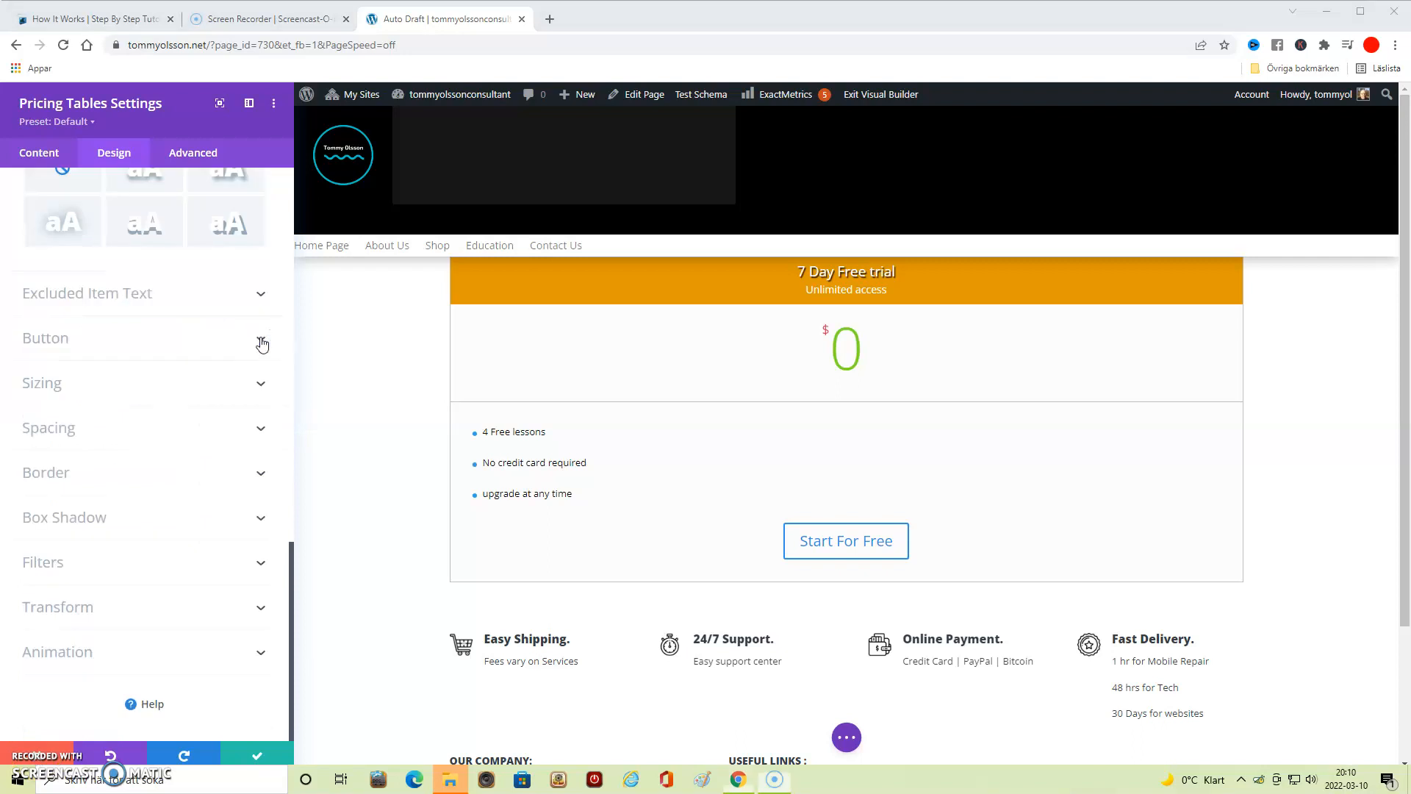
- Open the button design options of the pricing tables module and save the module's settings
left_click(261, 340)
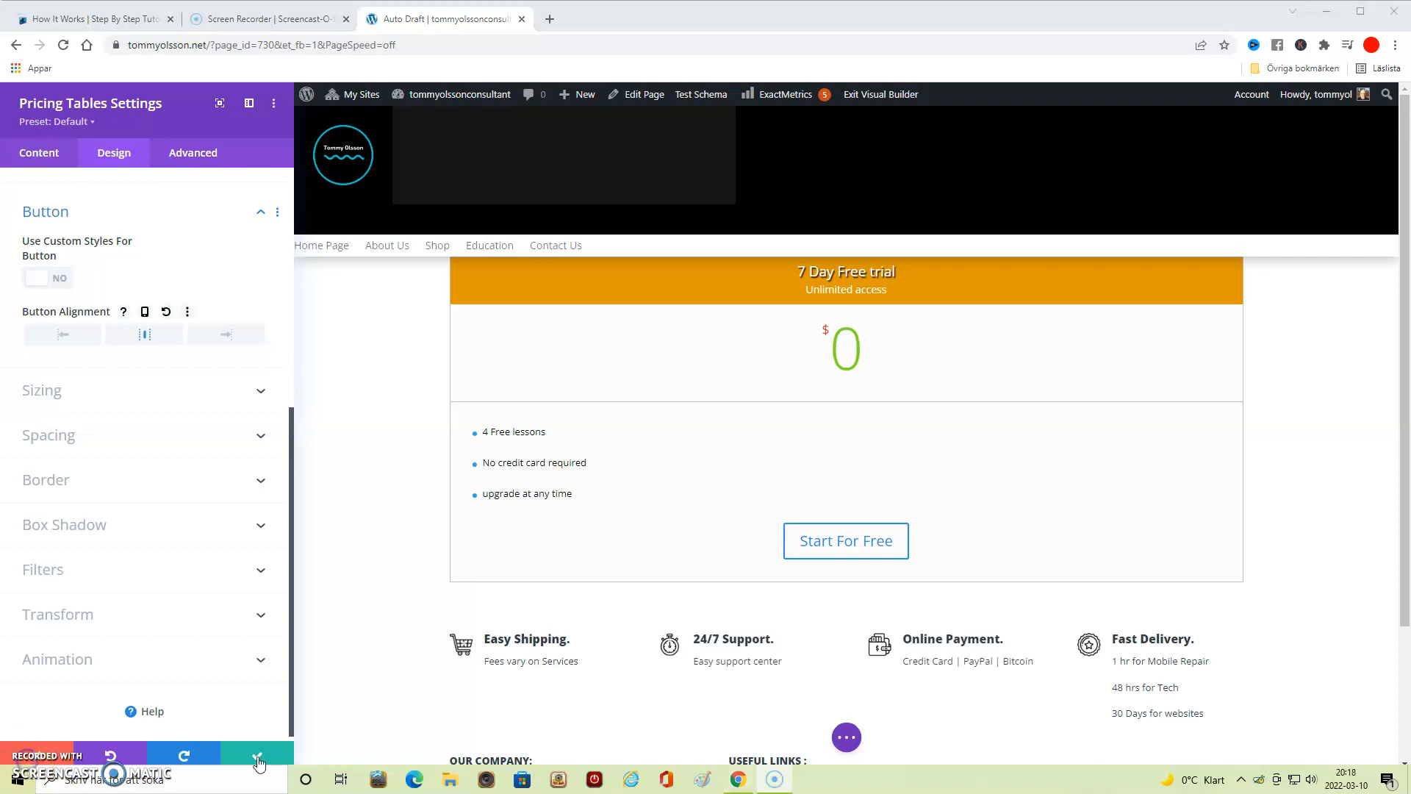
left_click(257, 757)
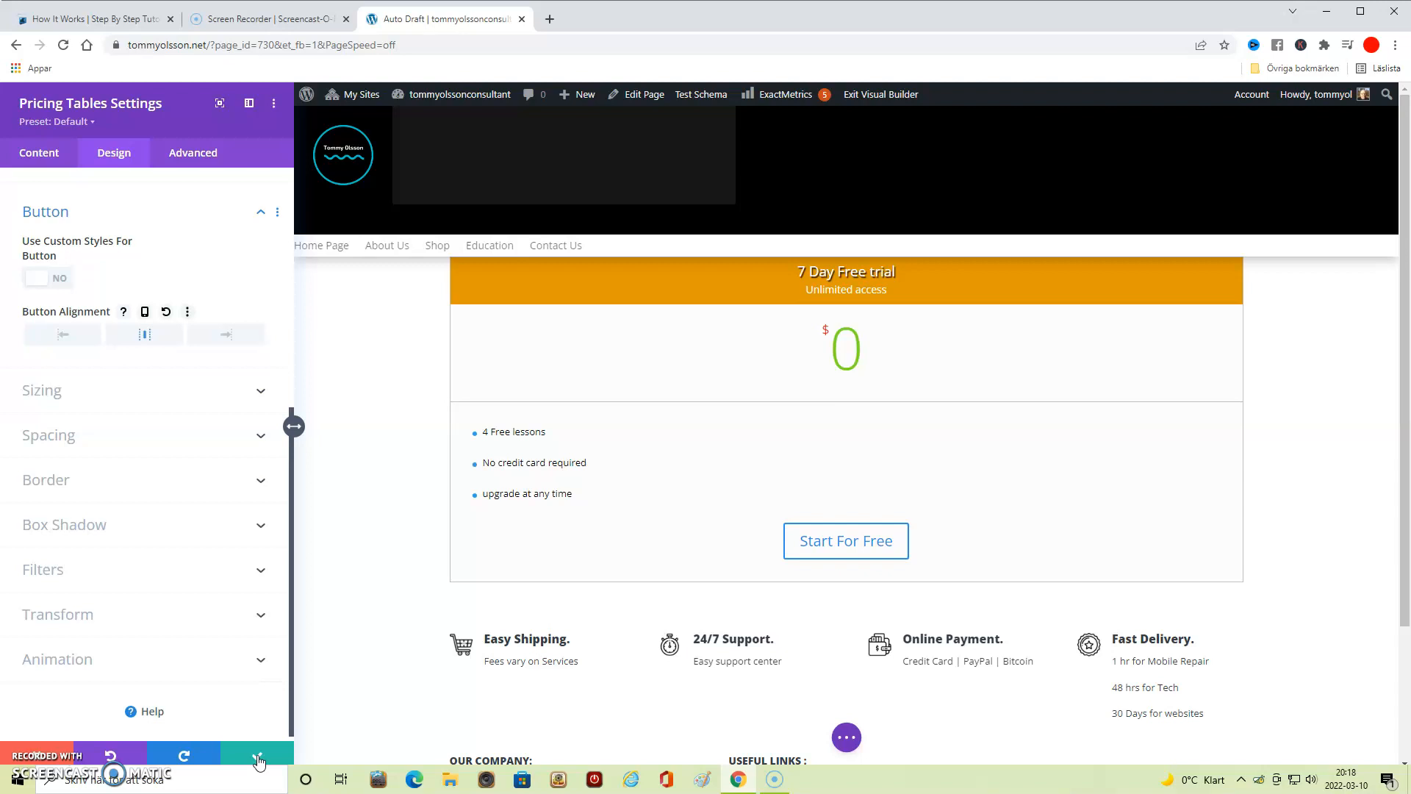
left_click(259, 761)
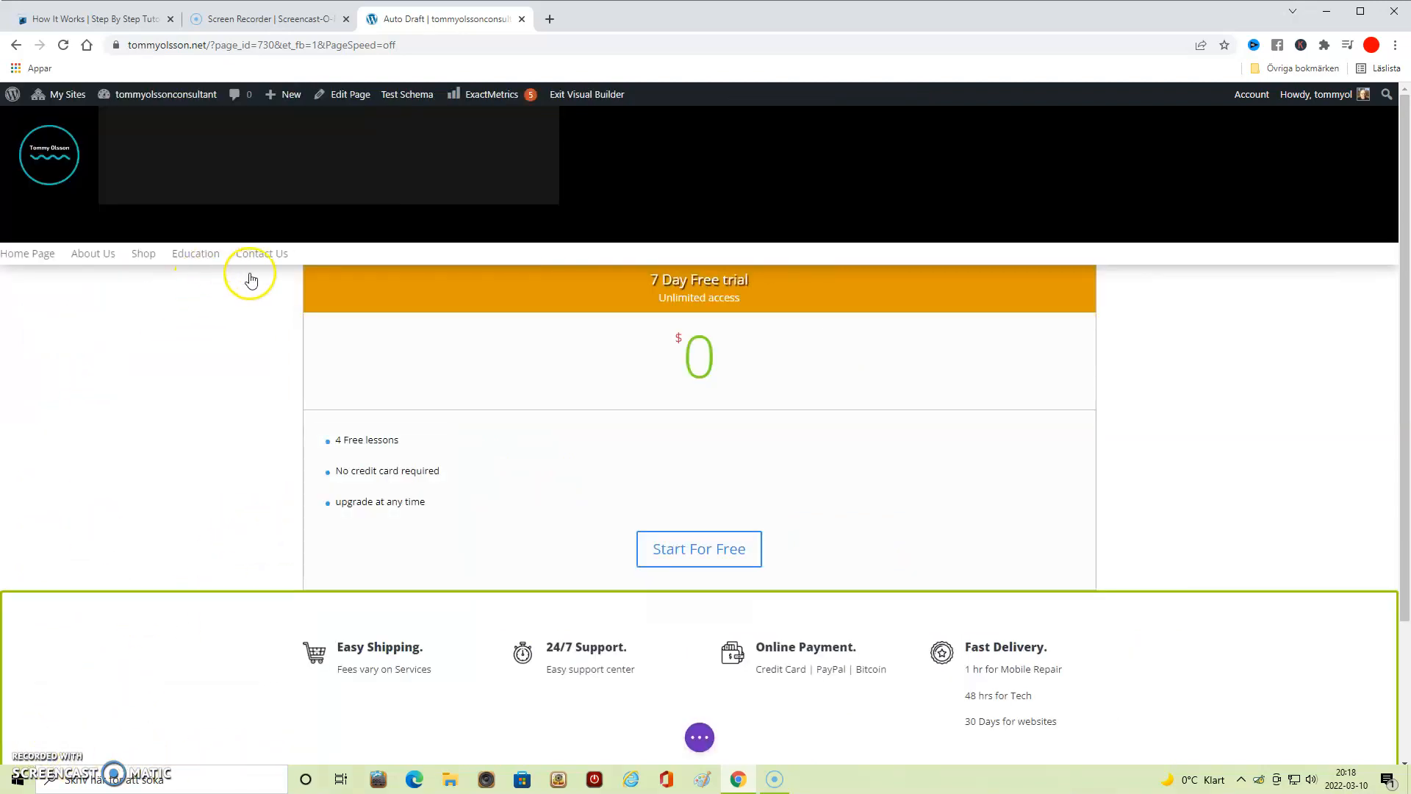
- In the row settings, duplicate the column holding the free trial table to make three side-by-side pricing tables
left_click(701, 277)
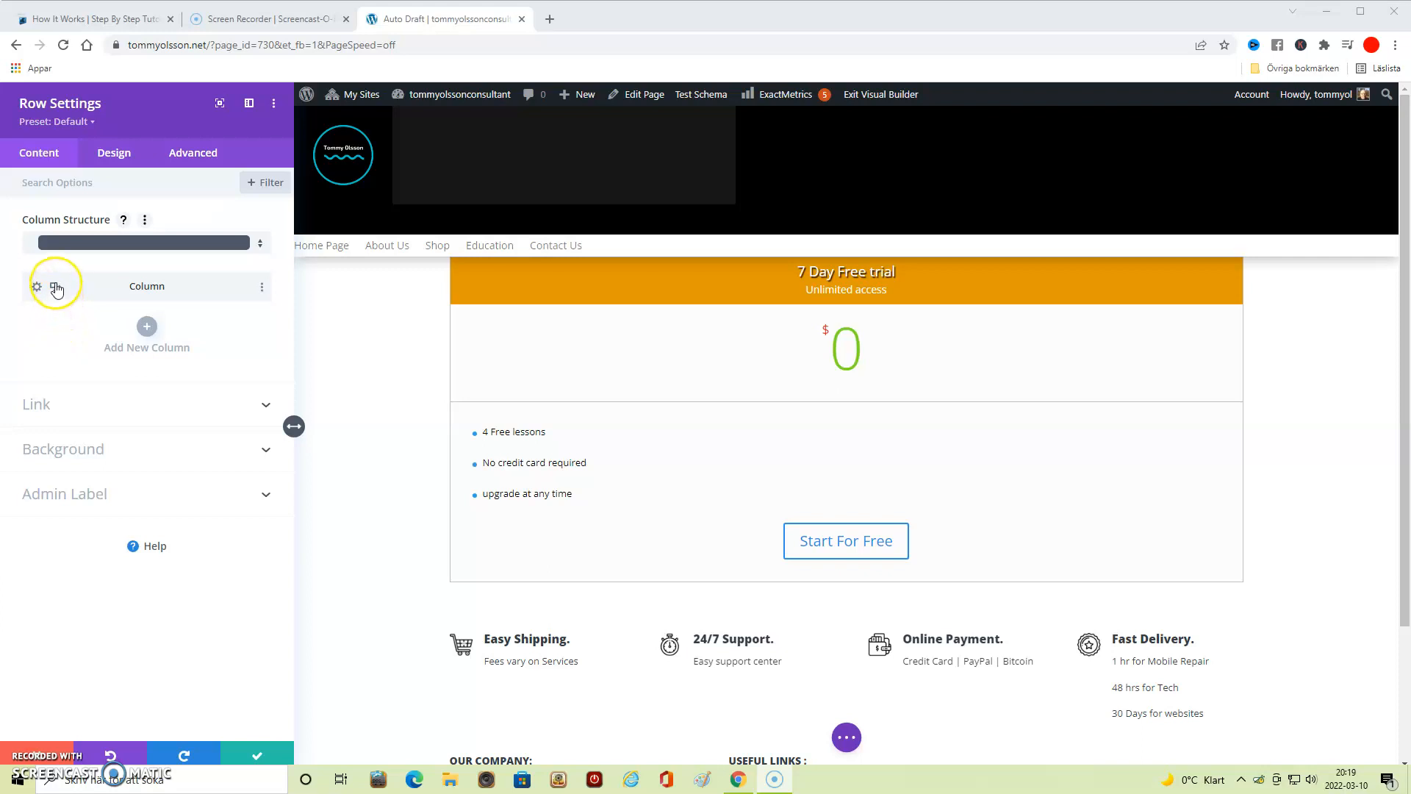
left_click(57, 289)
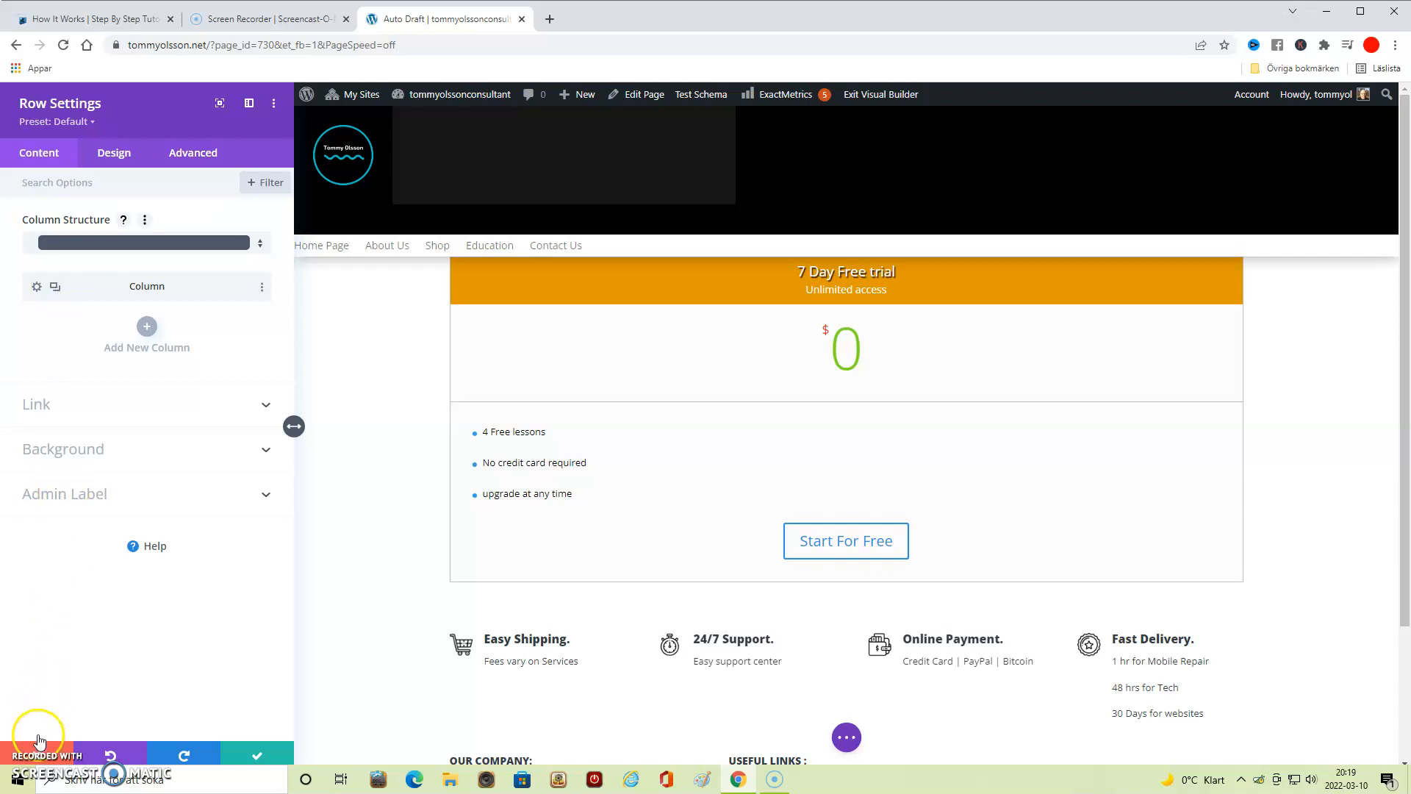
left_click(38, 757)
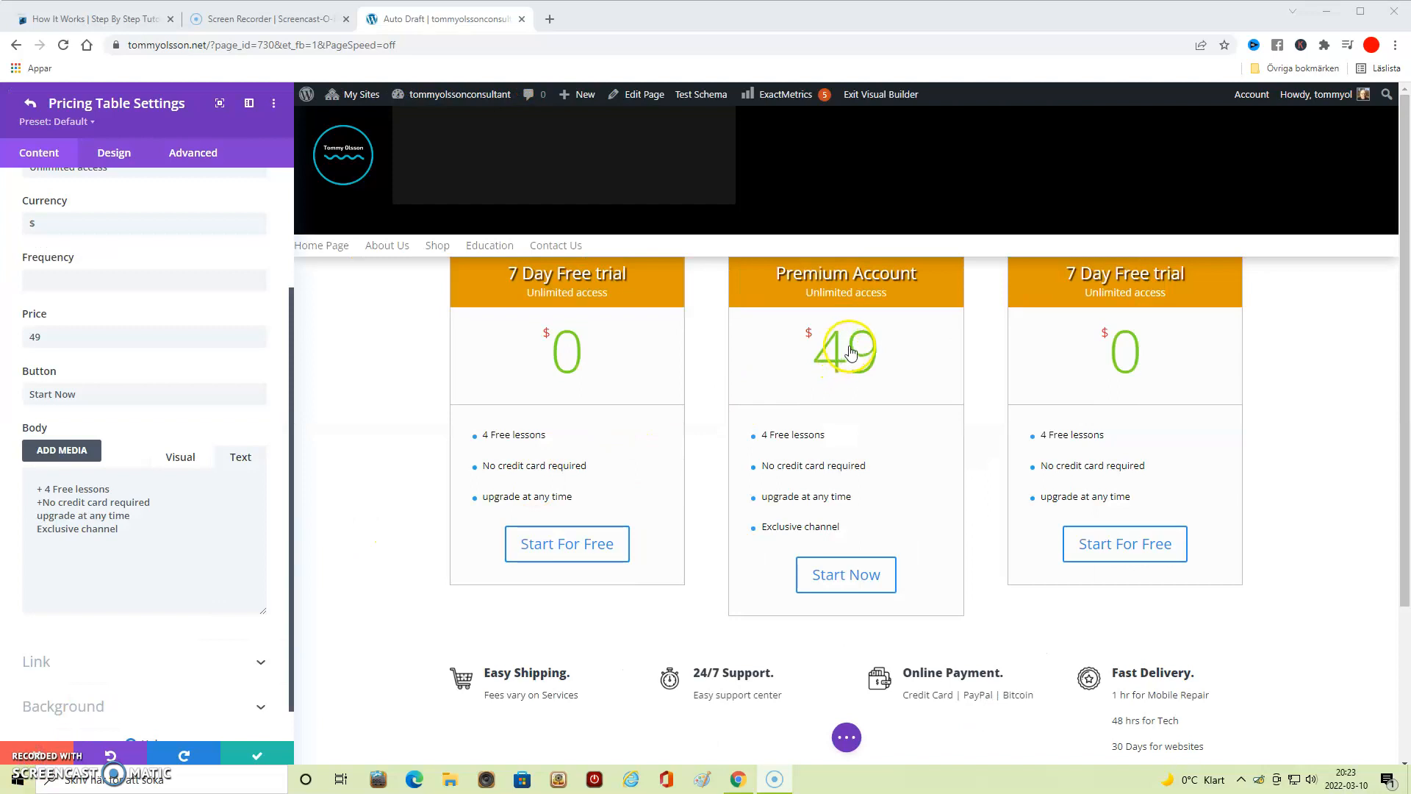
- Set the Premium Account table's price text color to red (#e02b20) and save its settings
left_click(123, 156)
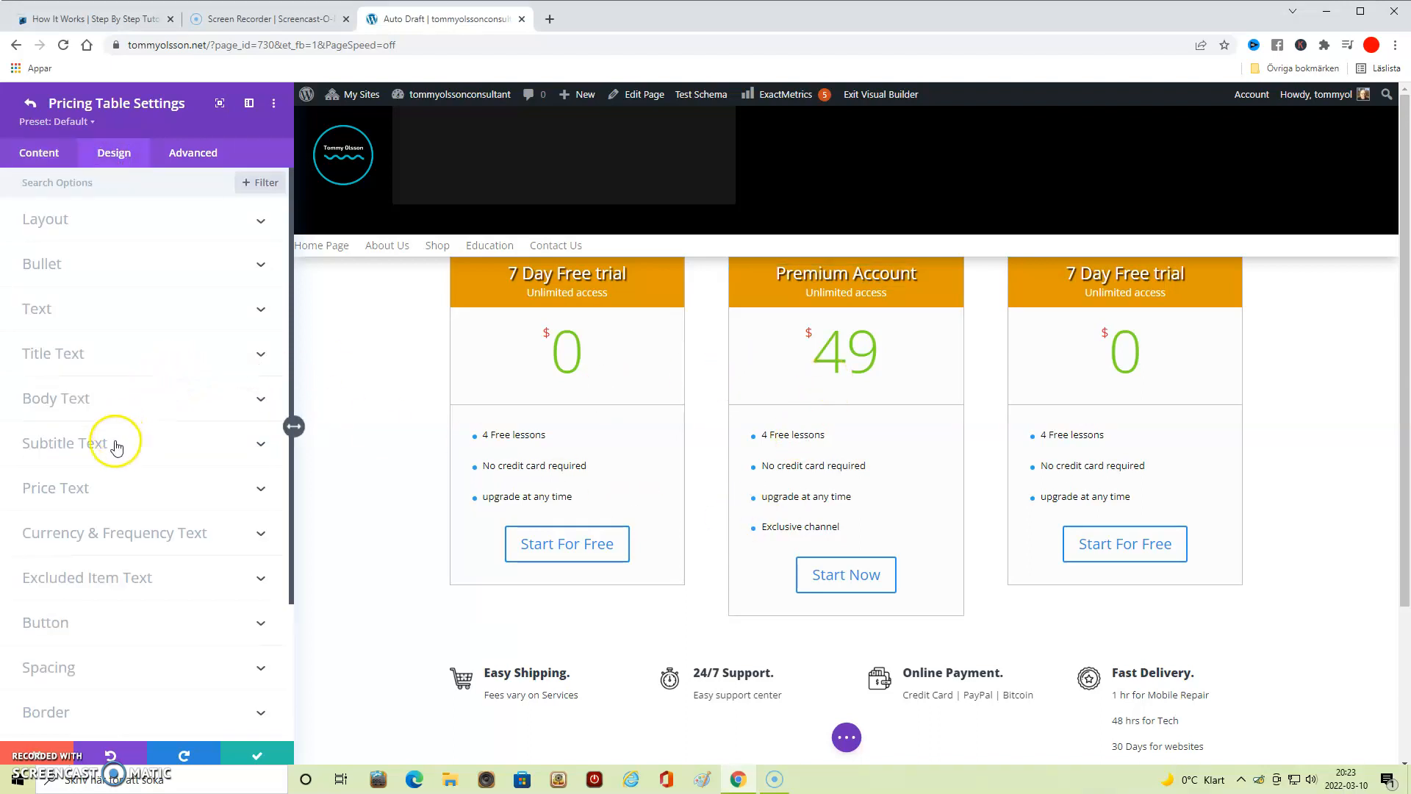
left_click(261, 488)
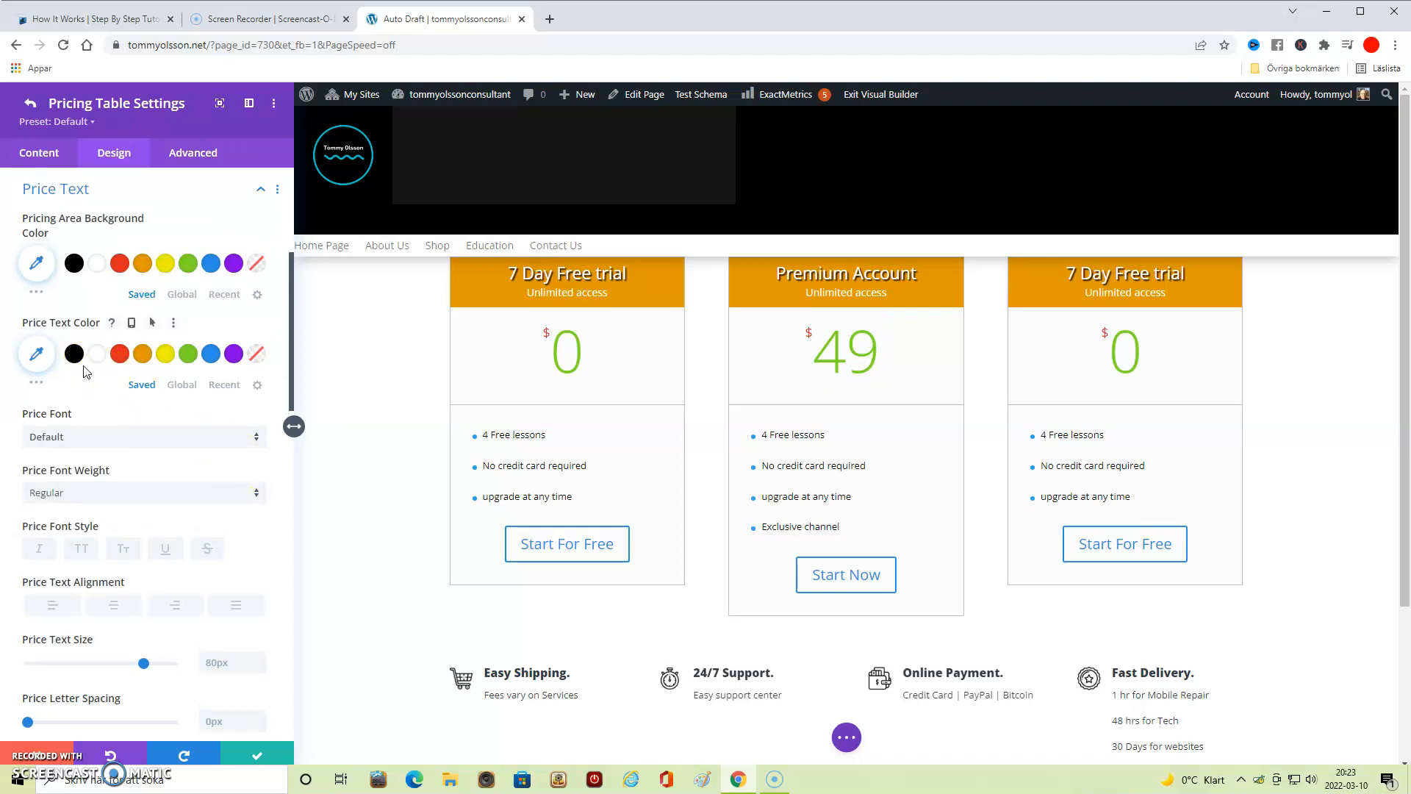
left_click(104, 376)
left_click(112, 353)
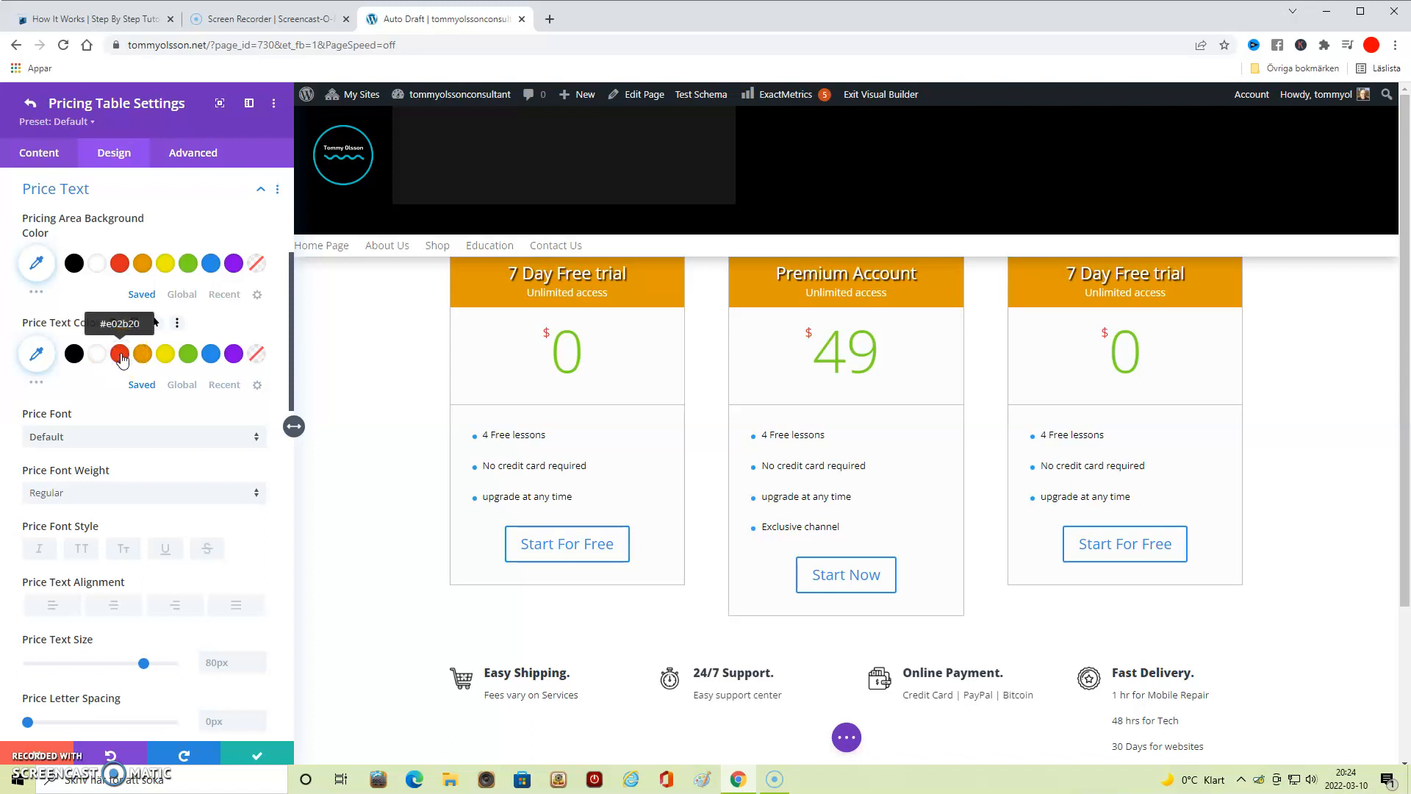
left_click(121, 356)
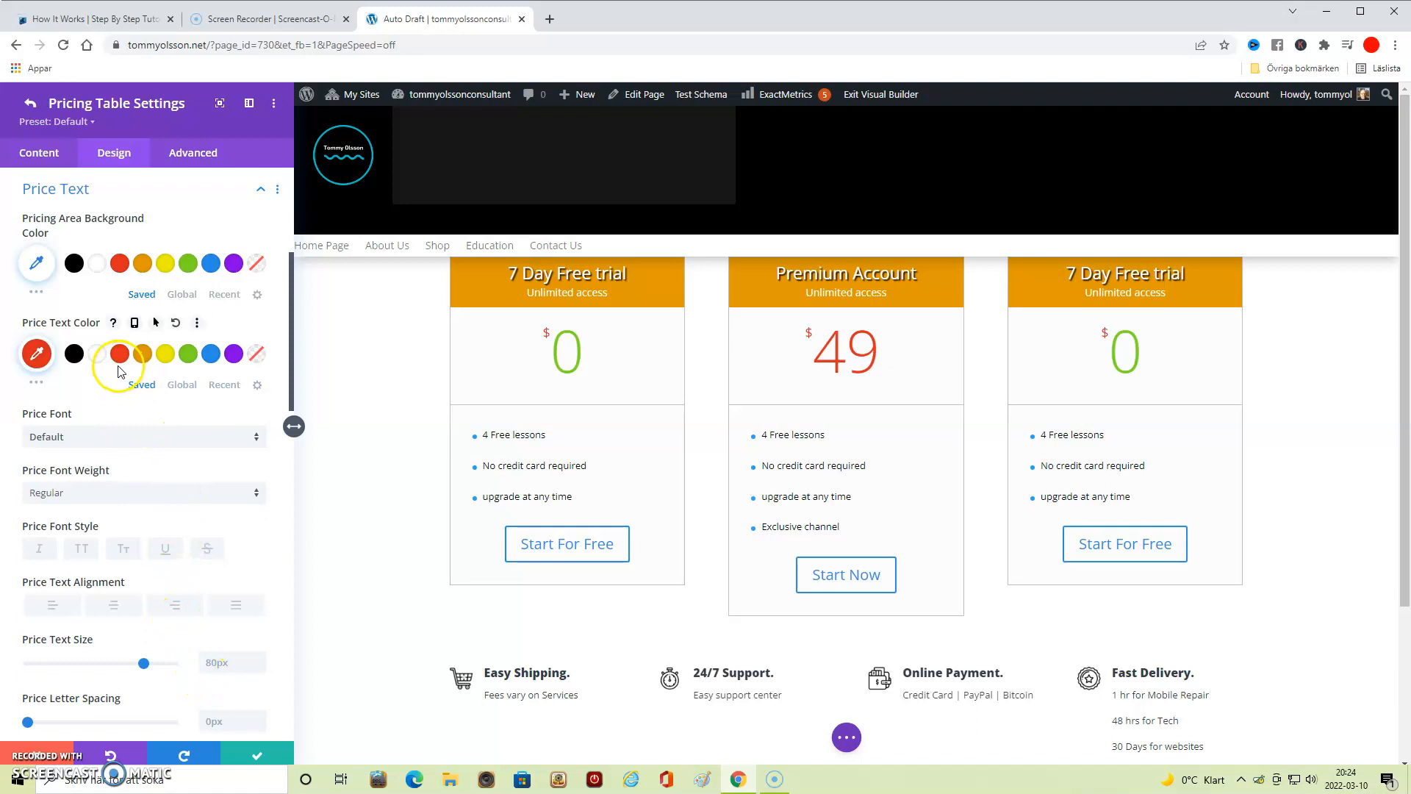
scroll(155, 470, "down", 3)
scroll(155, 471, "down", 1)
scroll(156, 472, "down", 1)
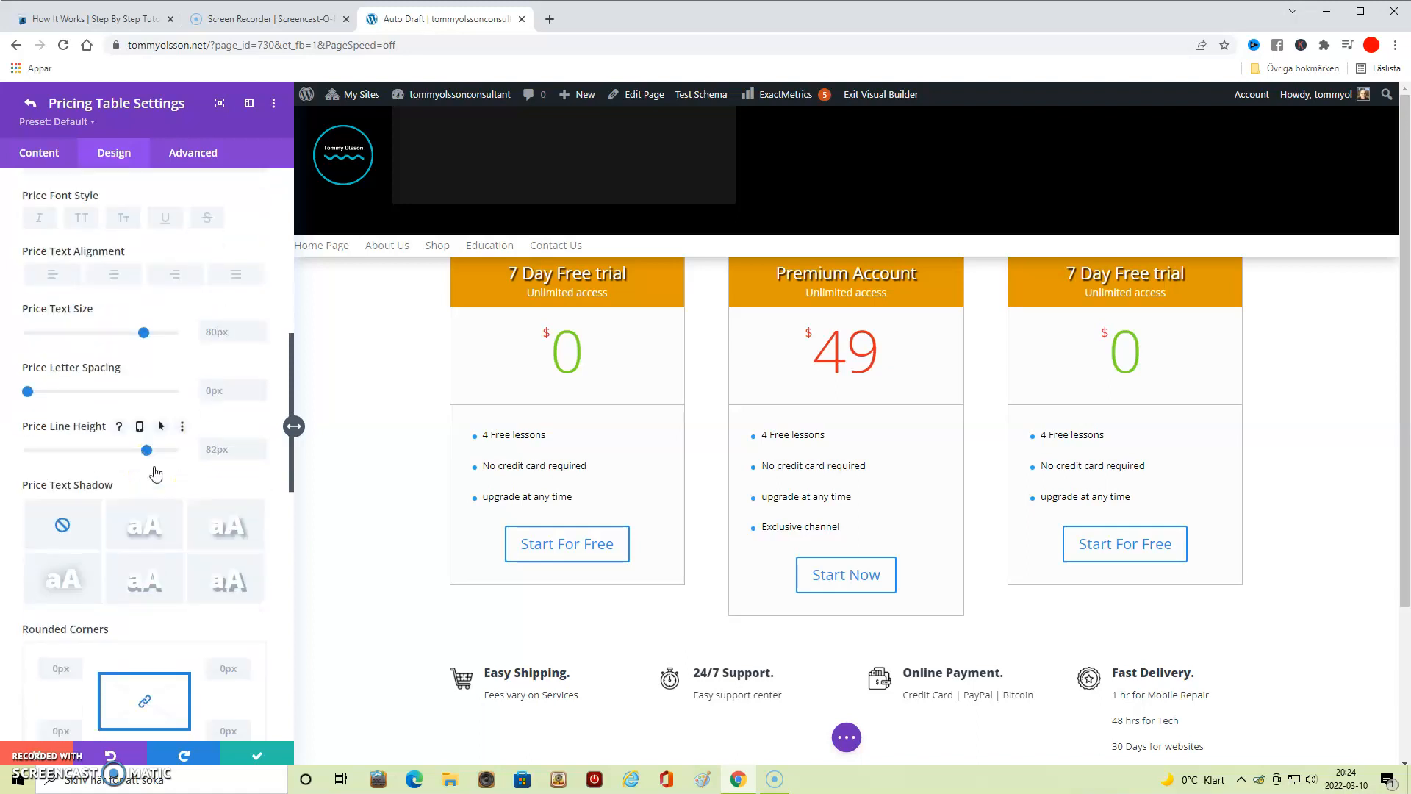
left_click(265, 757)
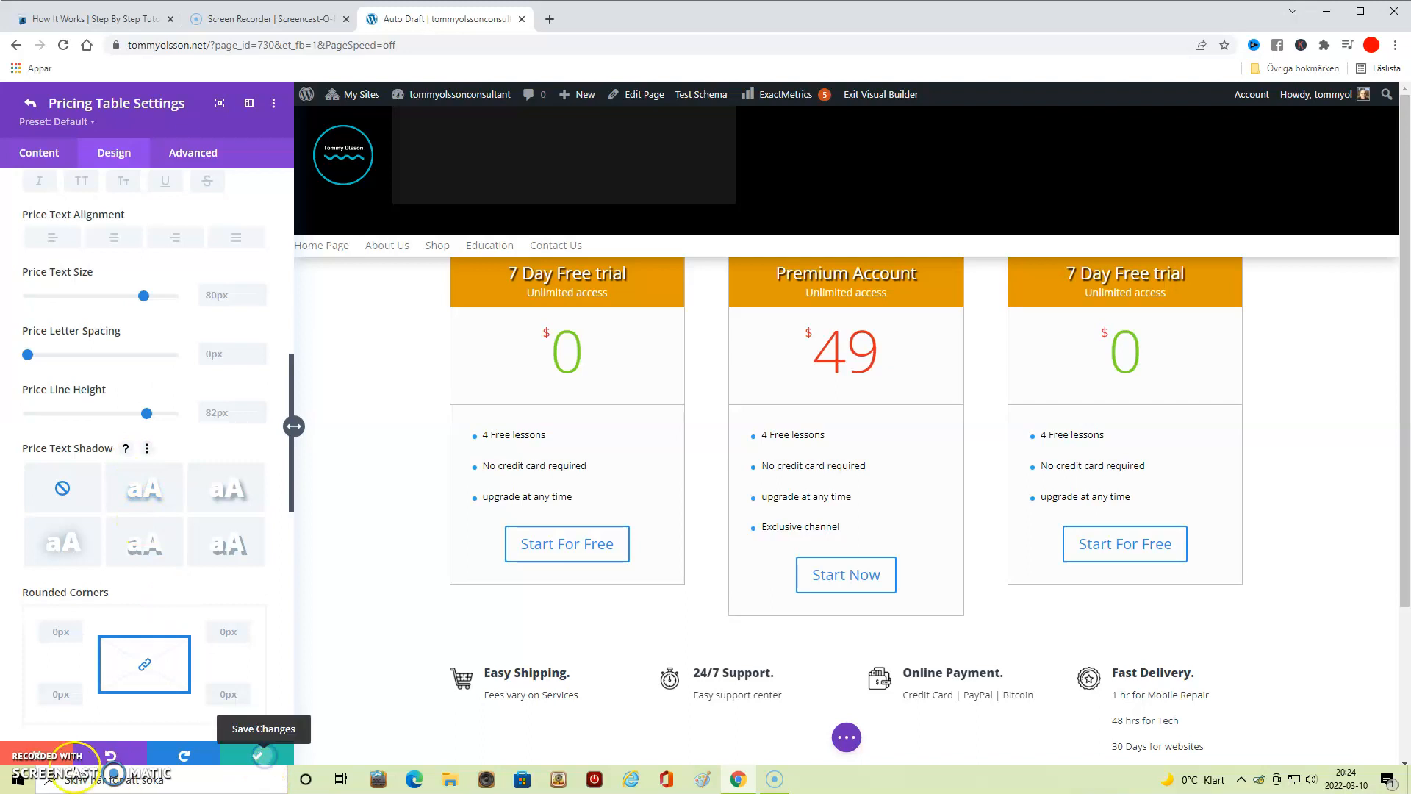
- Change the third pricing table's title to "Lifetime Membership"
left_click(79, 272)
left_click_drag(100, 272, 27, 273)
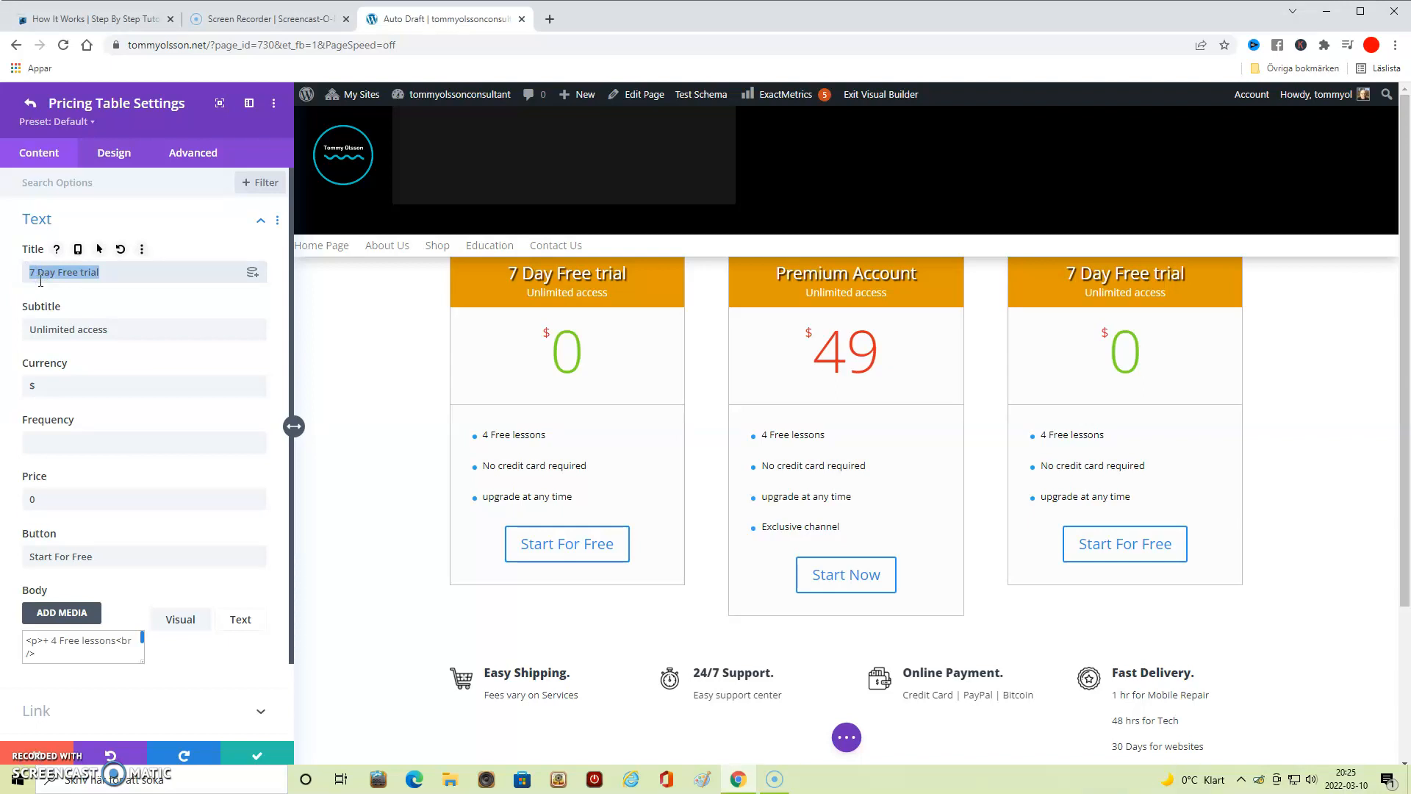
type("Lifeti")
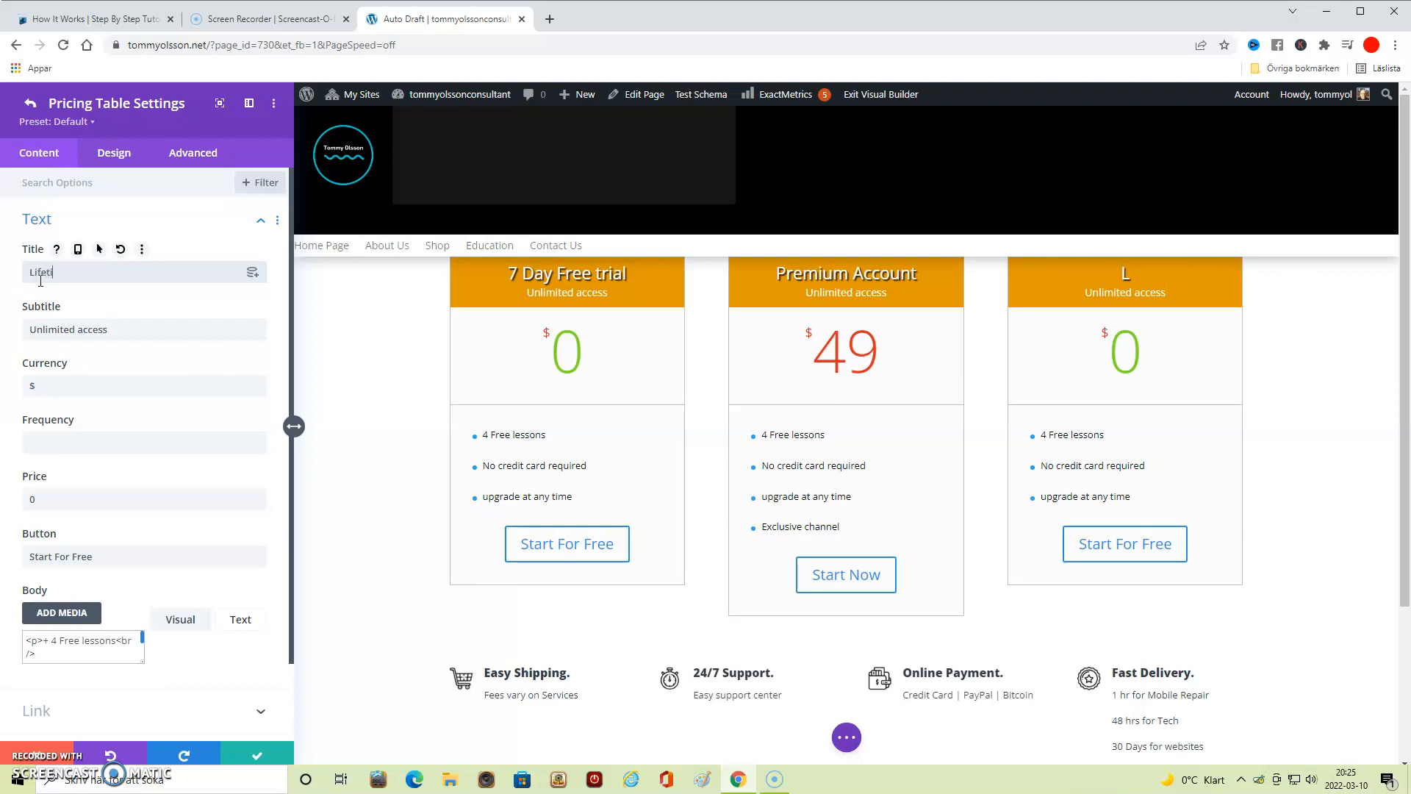
type("me Membership")
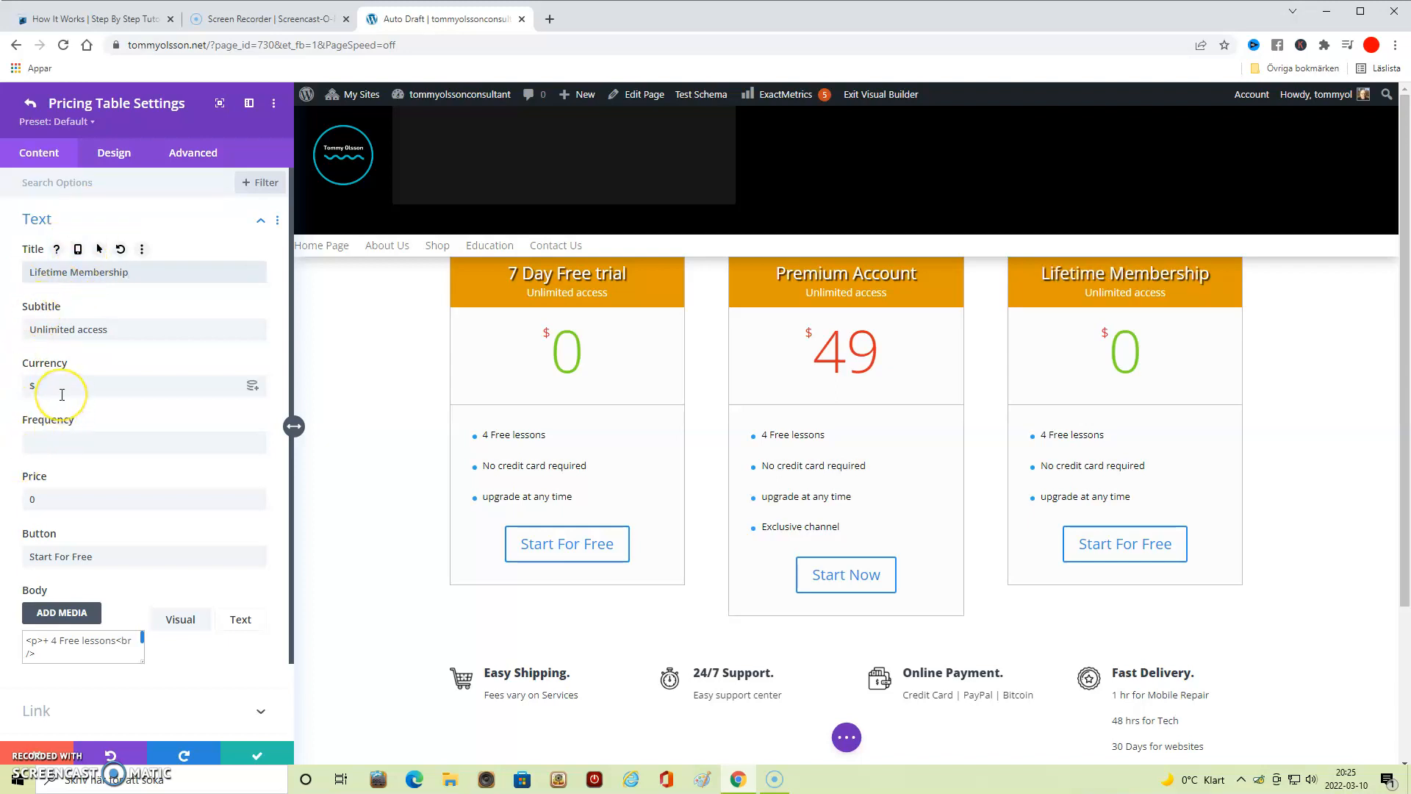
- Set the Lifetime Membership table's price to 80 and change its button text to "StartNow"
scroll(63, 397, "down", 1)
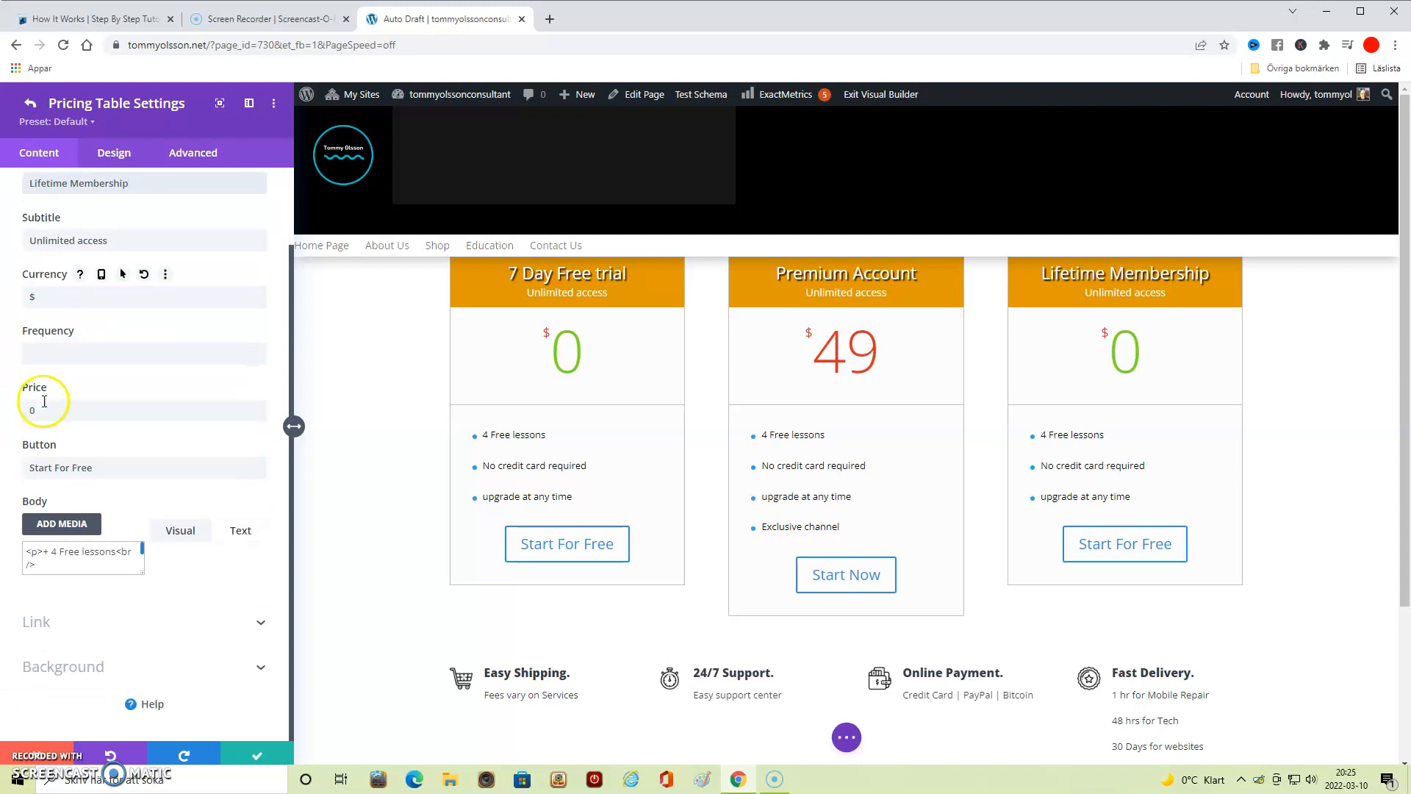
left_click(31, 411)
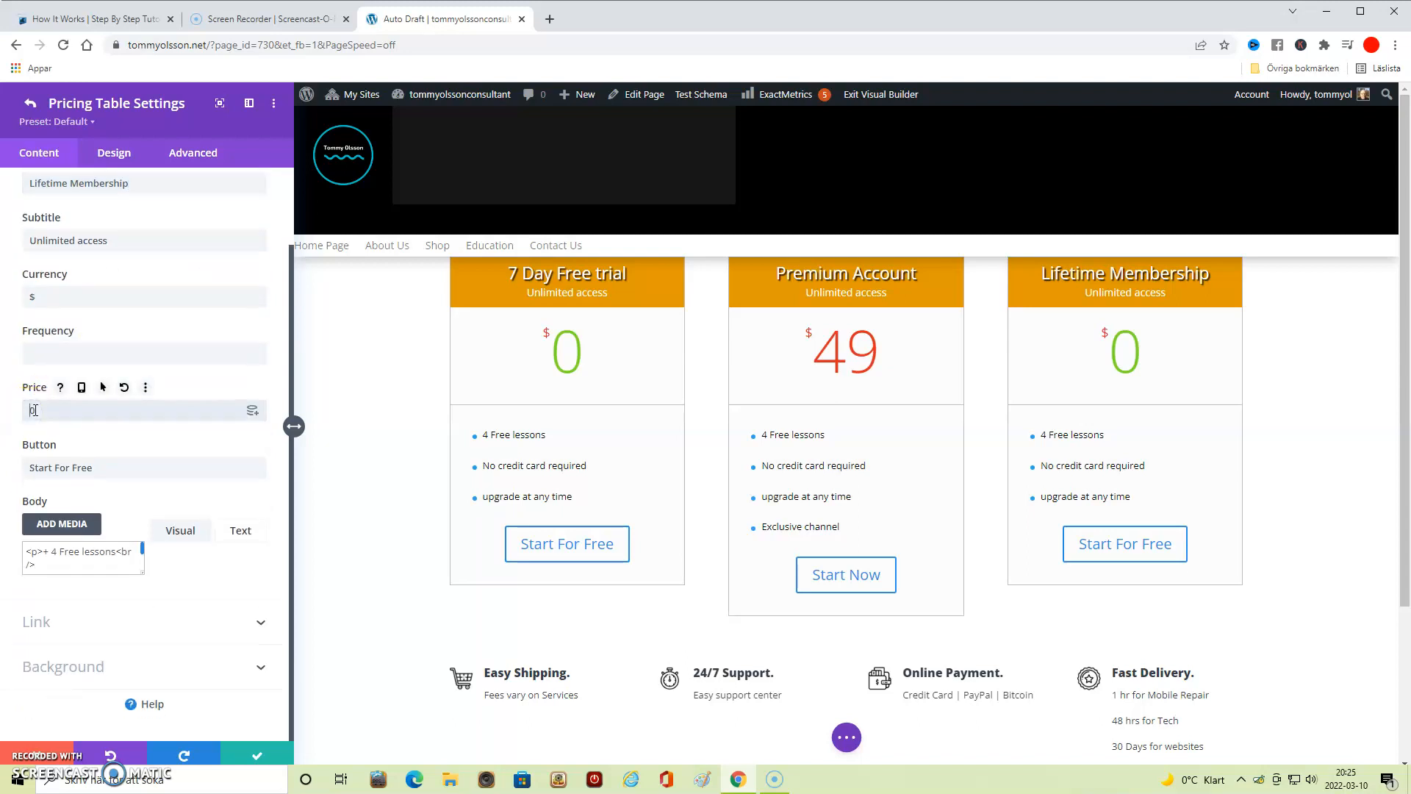
type("8")
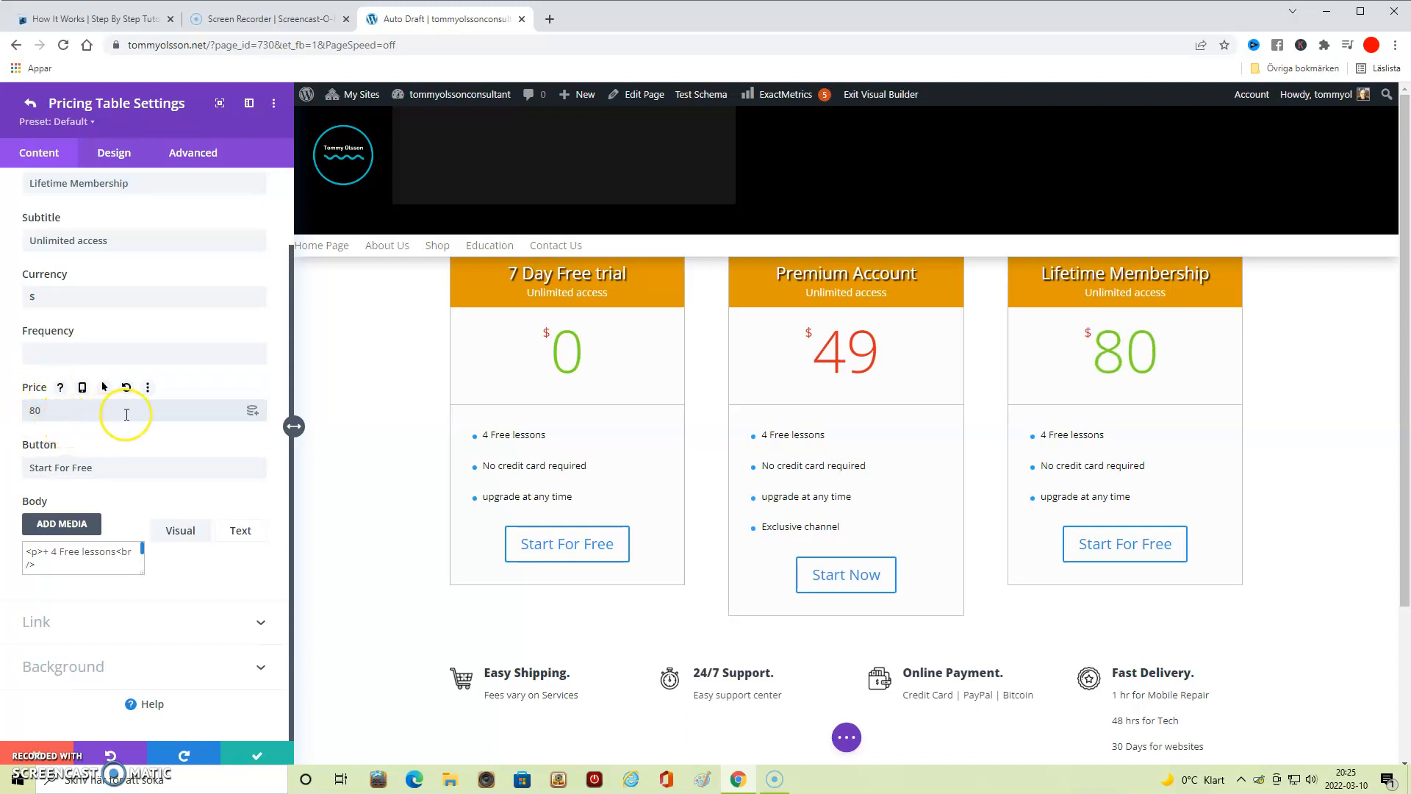
left_click(79, 468)
left_click_drag(79, 468, 53, 466)
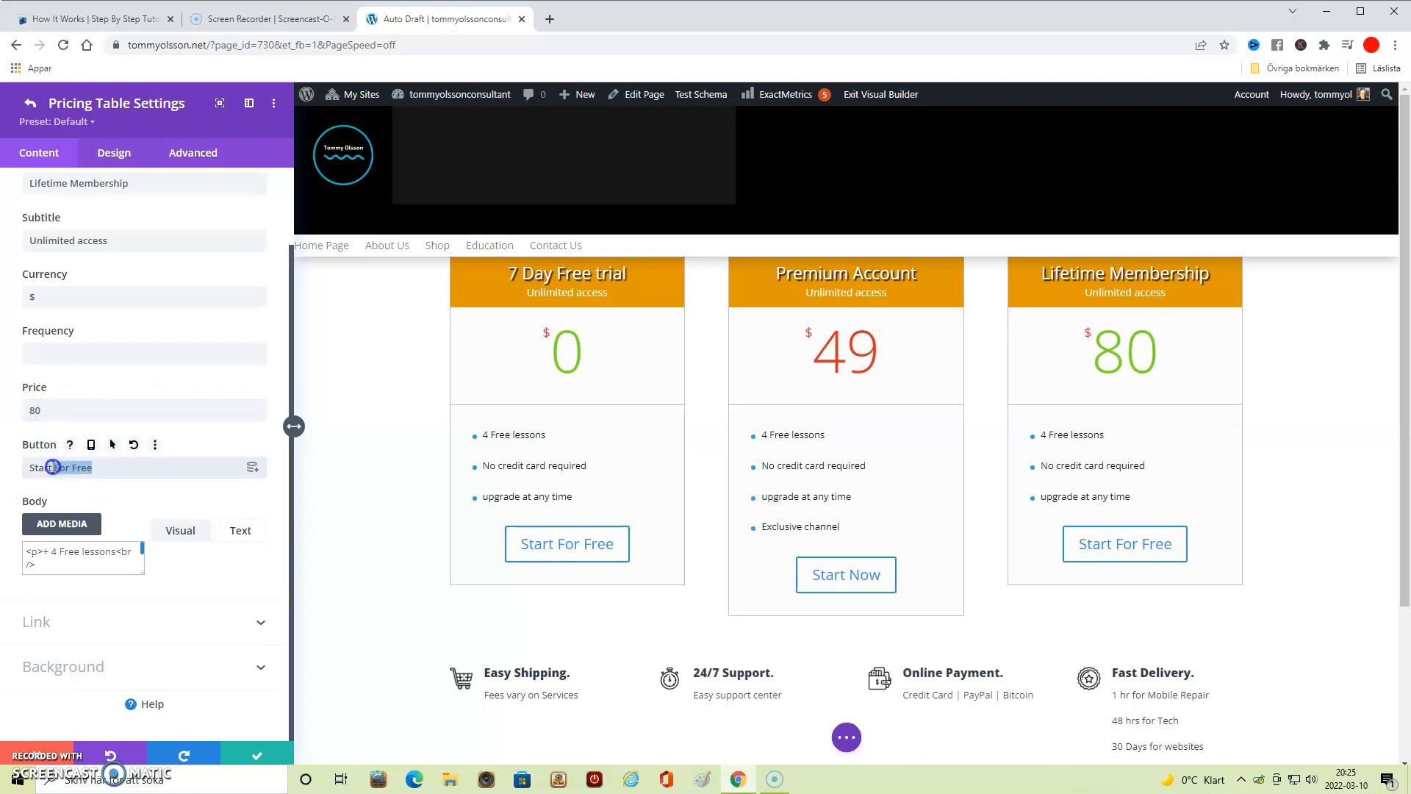
type("Now")
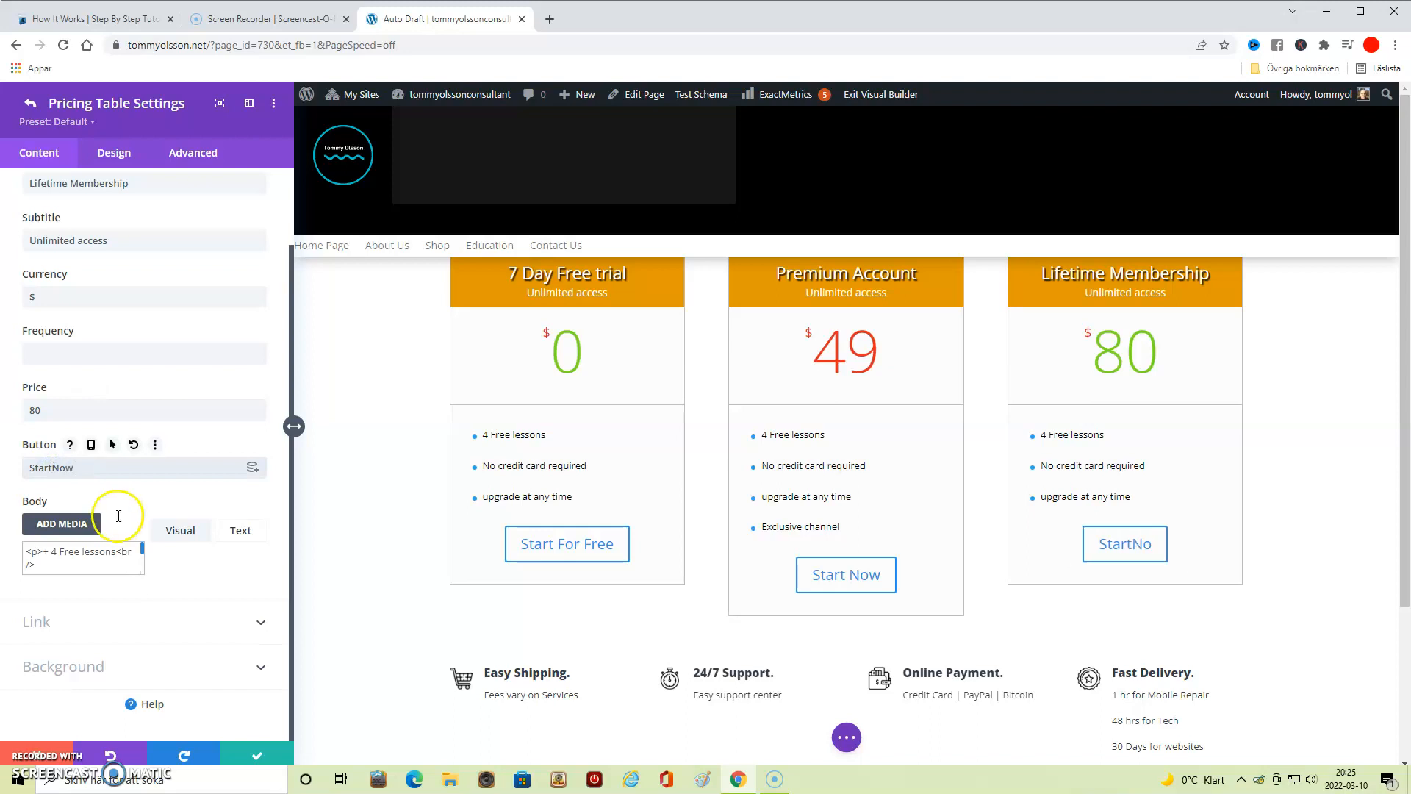
- Add "Weekly Coaching" to the Lifetime Membership table's body text, correct the button text to "Start Now", and save the settings
left_click(240, 530)
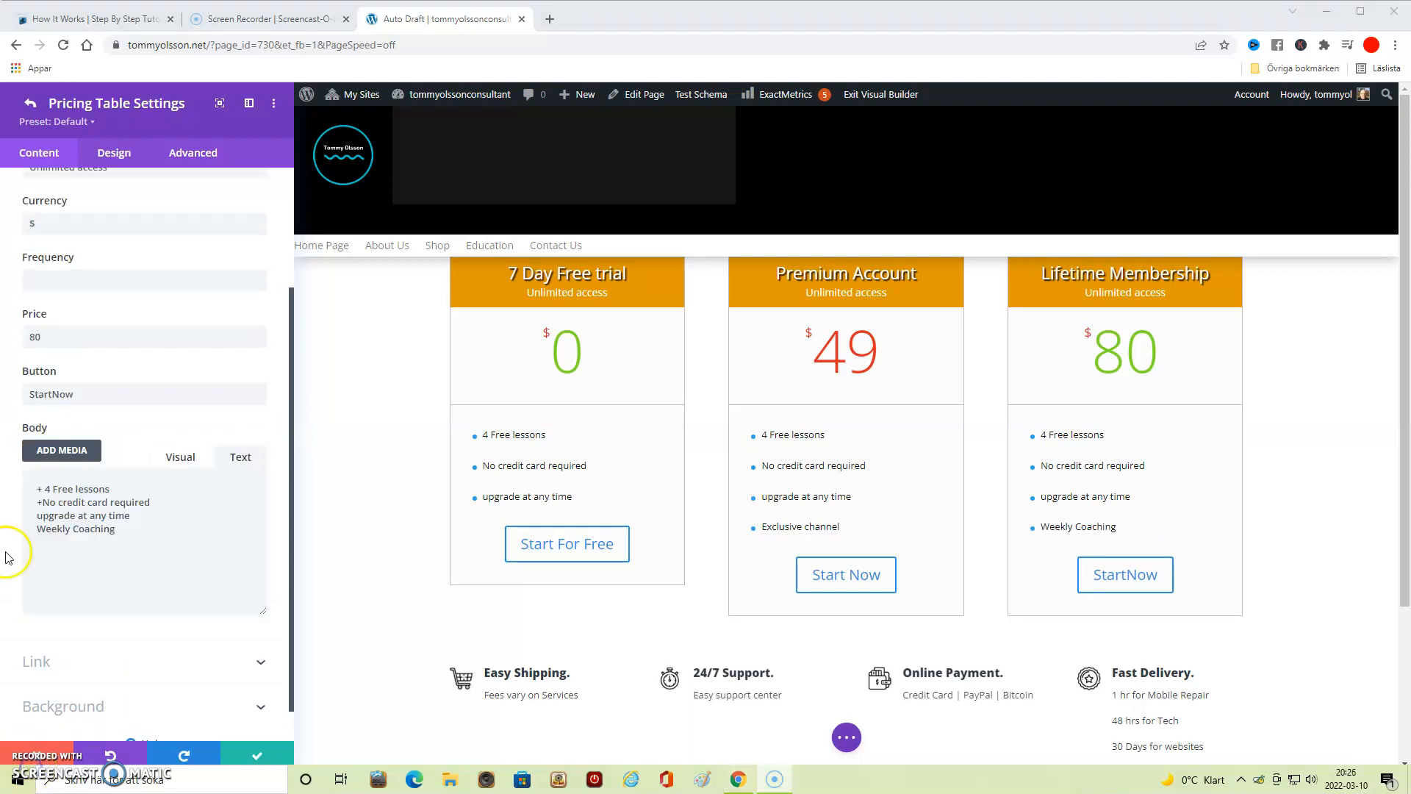
scroll(36, 441, "down", 1)
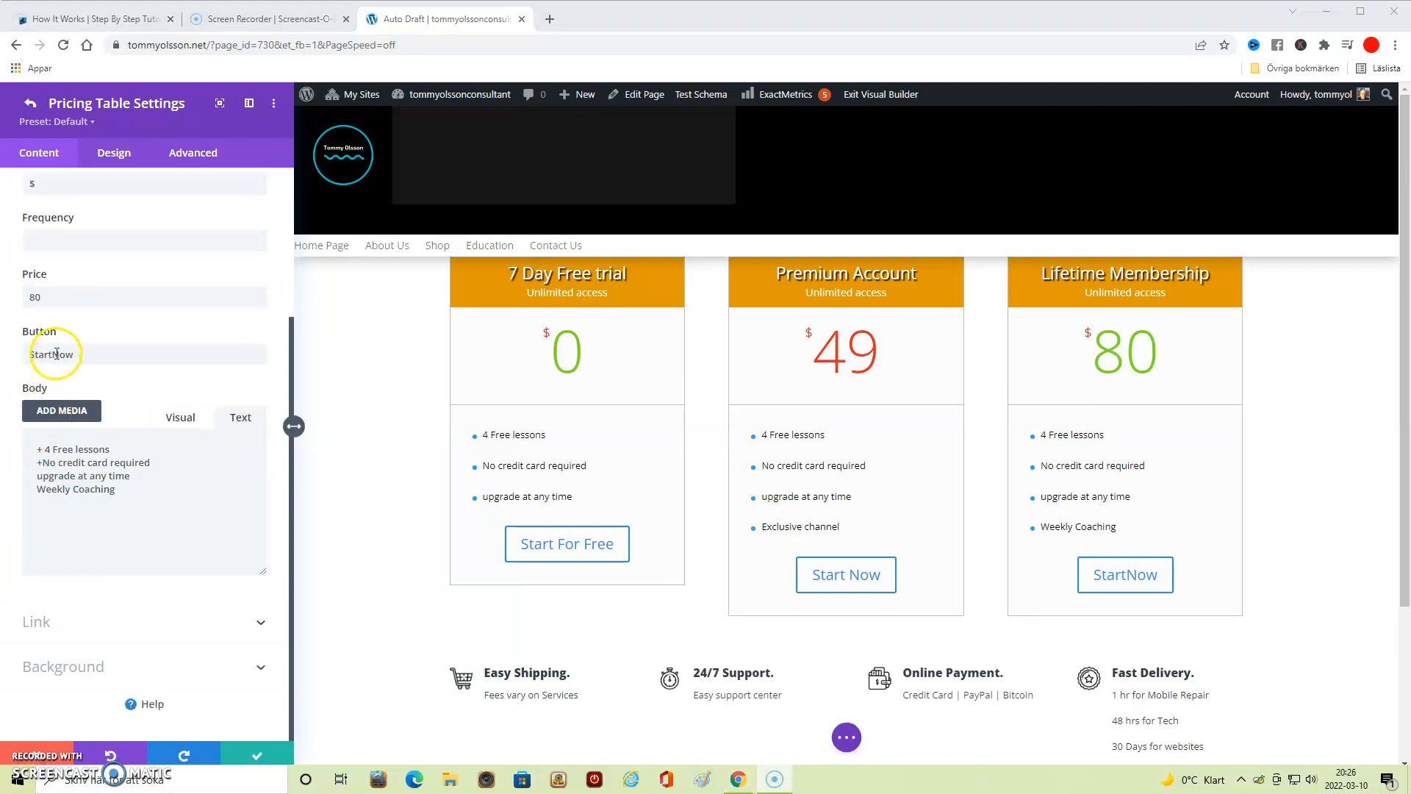
left_click(53, 353)
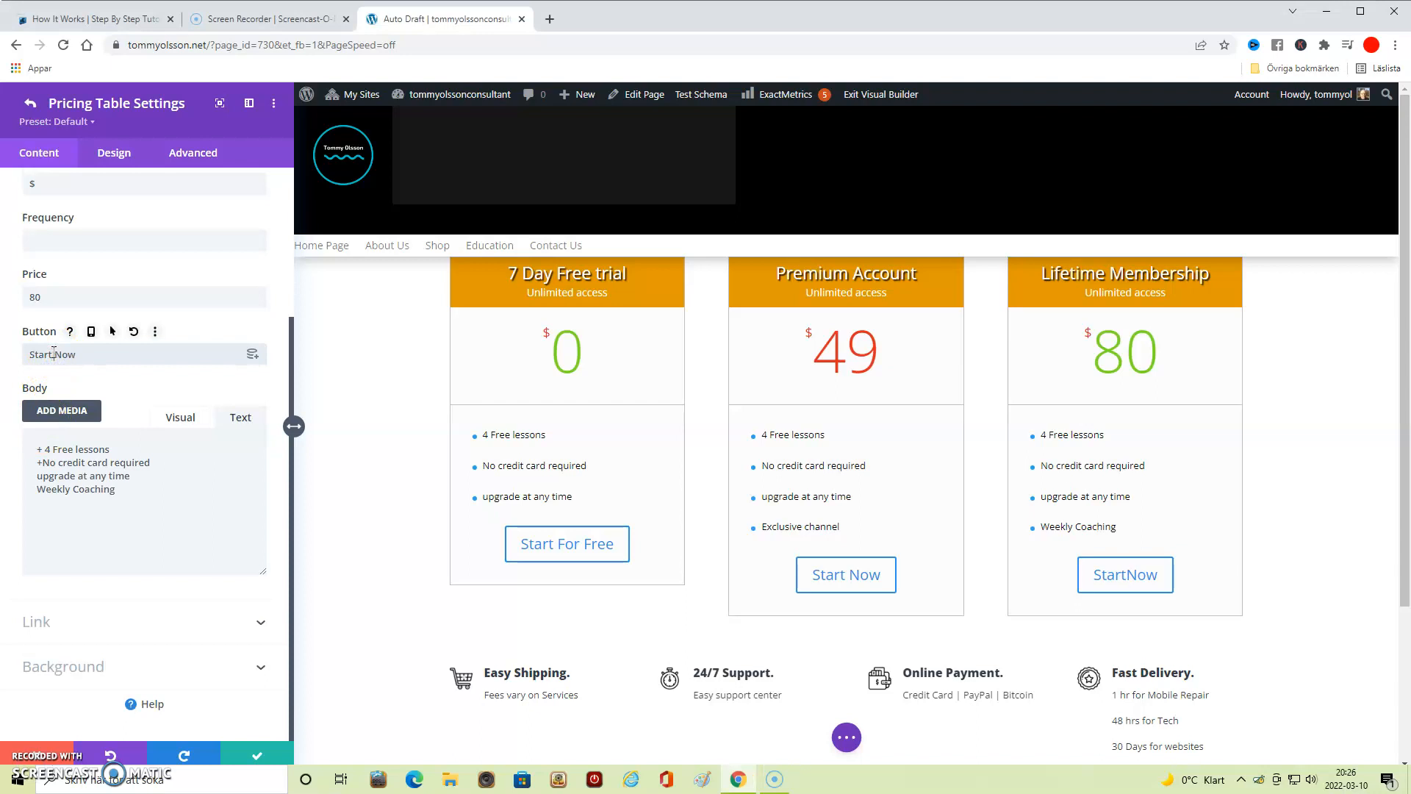
left_click(262, 757)
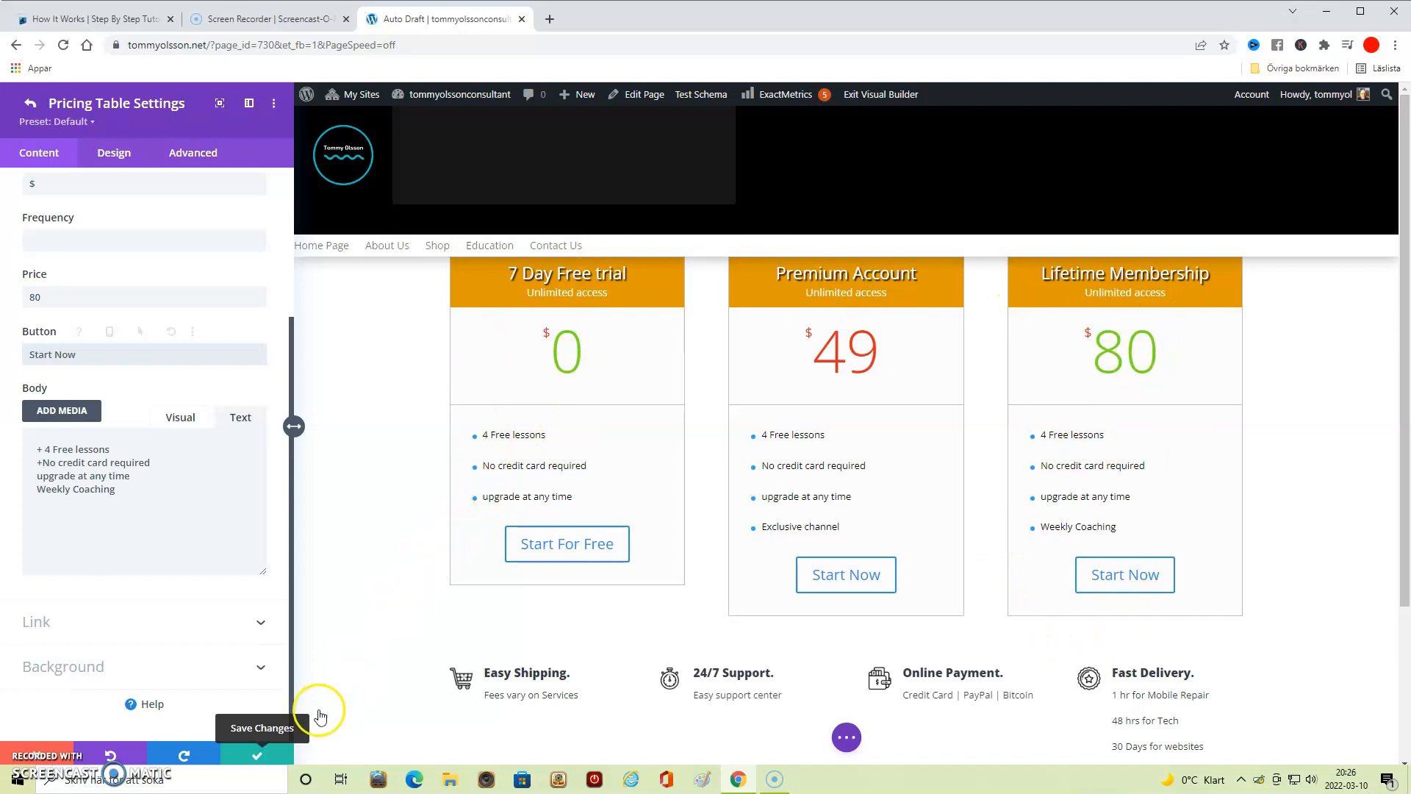
left_click(257, 756)
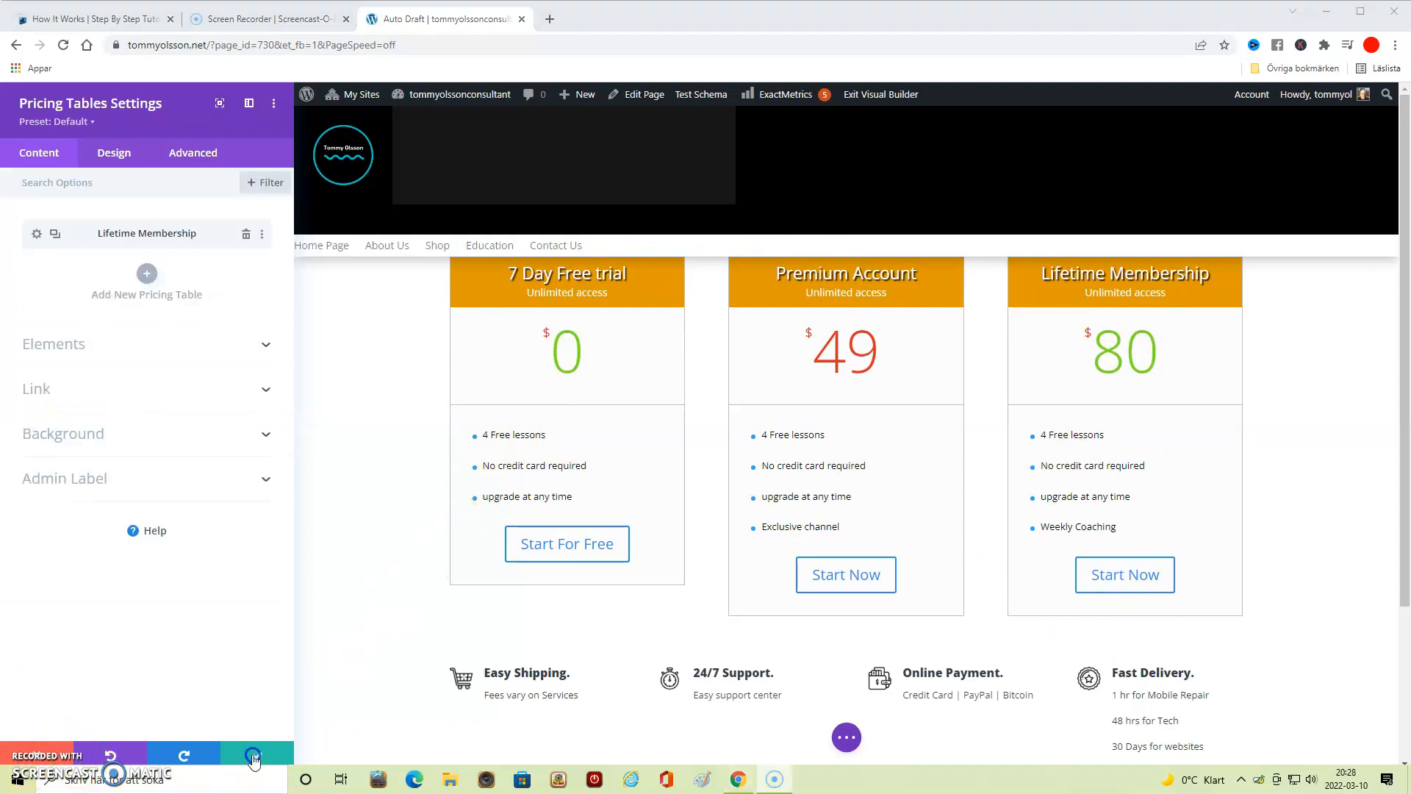